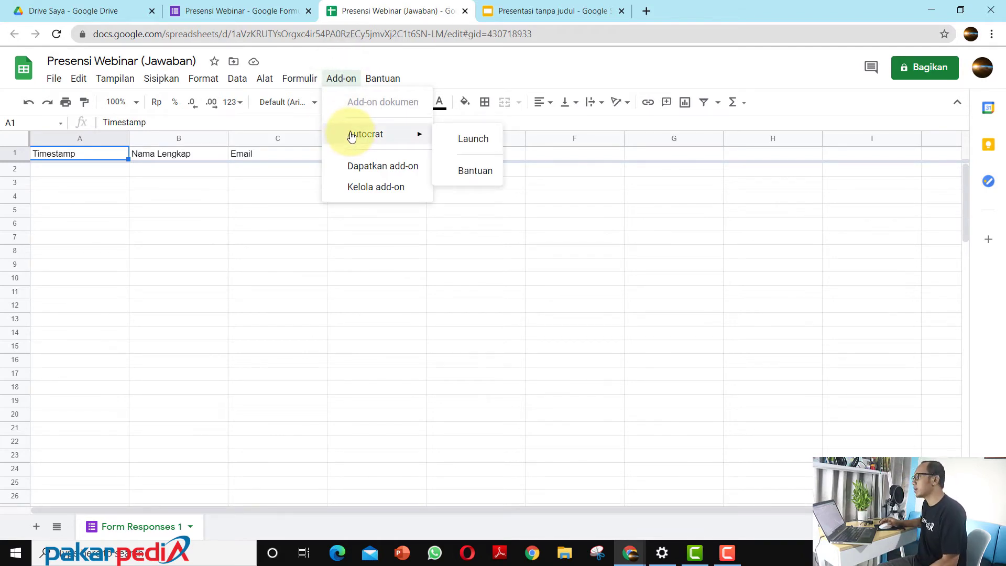
Step: Look up the Autocrat add-on in the Google Workspace Marketplace and close the marketplace again
click(388, 169)
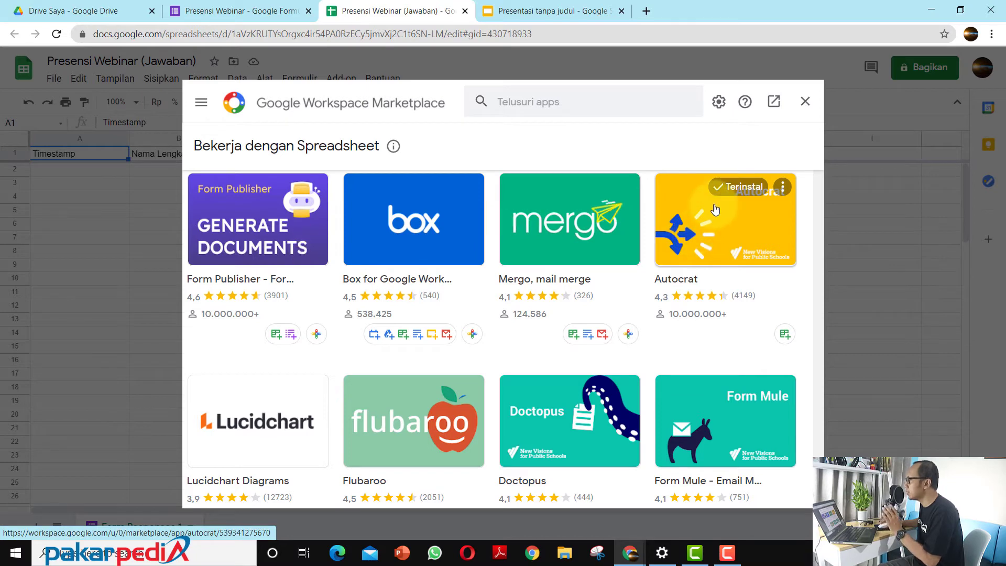
click(805, 105)
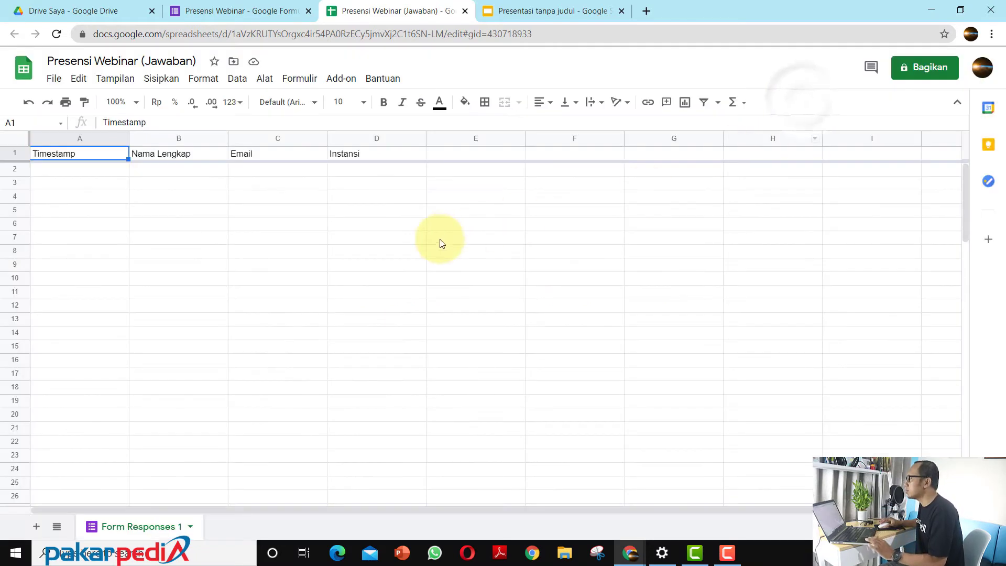
Step: Launch the Autocrat add-on and create a new merge job named "Sertifikat Webinar Contoh"
click(339, 80)
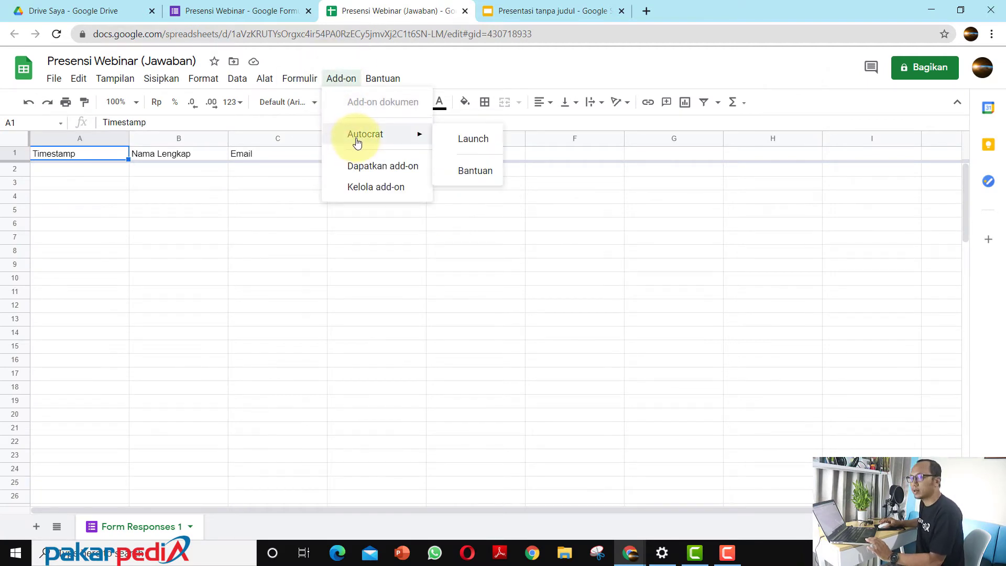
click(467, 141)
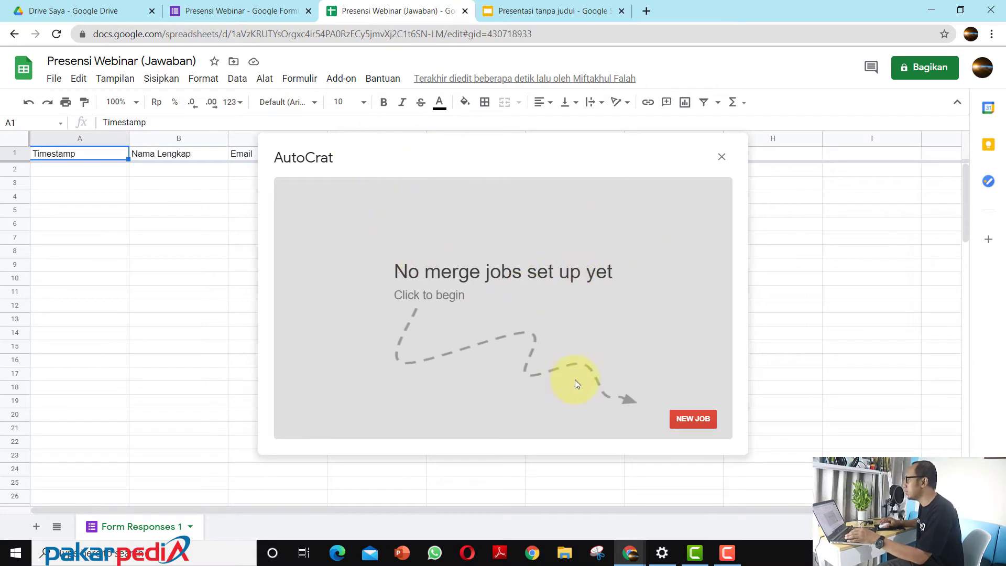
click(699, 418)
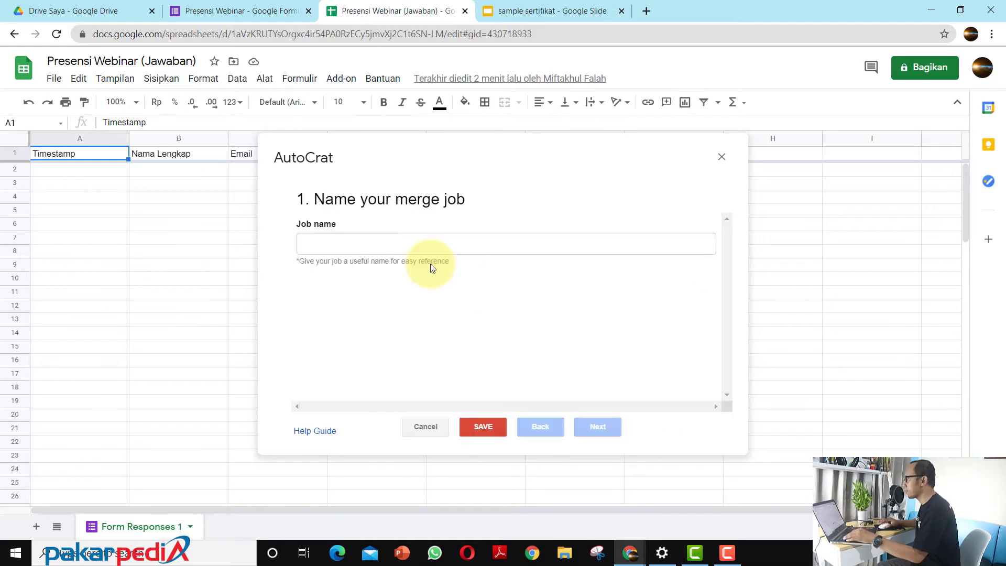
click(407, 243)
click(384, 271)
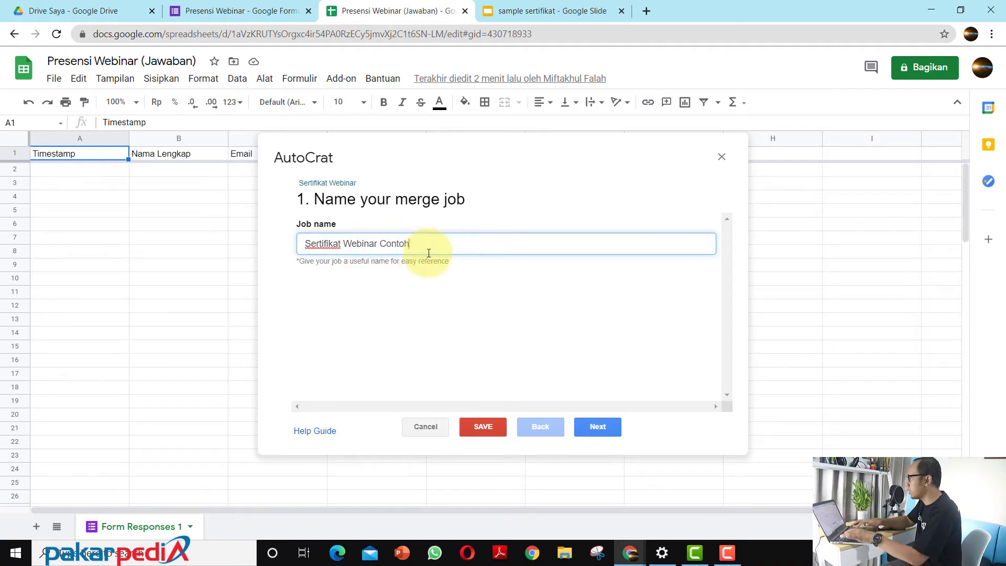
click(612, 425)
Step: Choose the "sample sertifikat" slide file from Drive as the merge job's template and continue to the data mapping
click(322, 244)
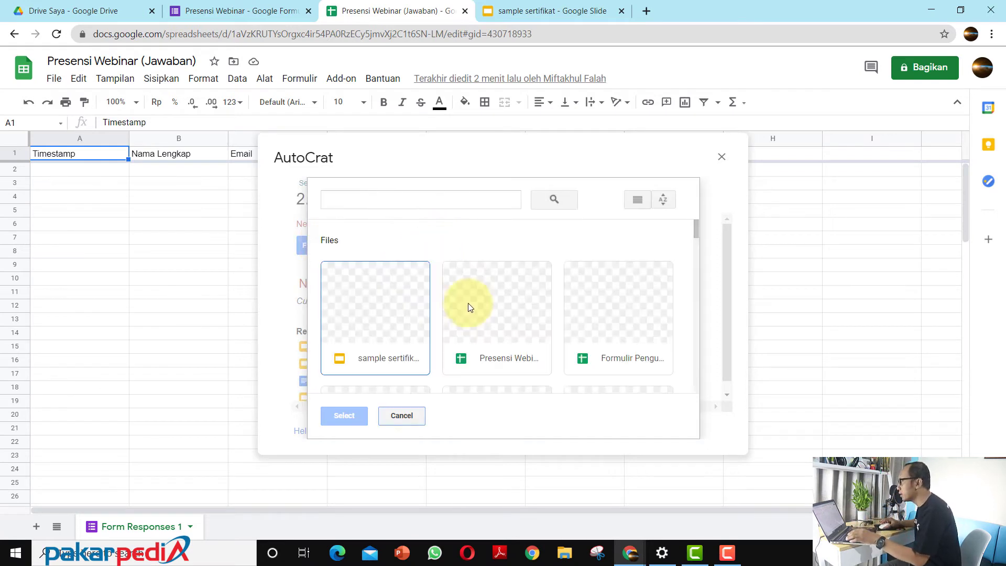
click(376, 310)
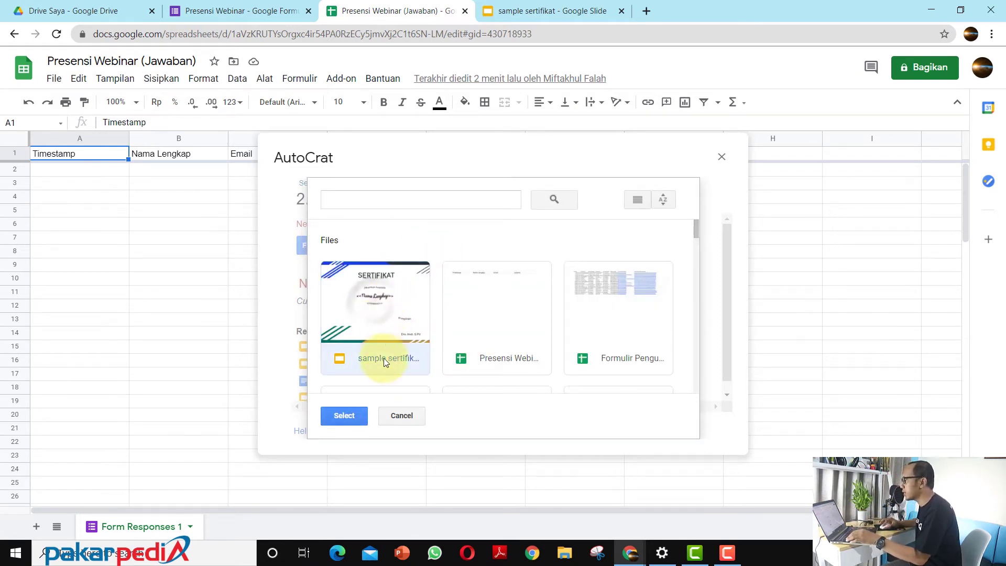
click(345, 415)
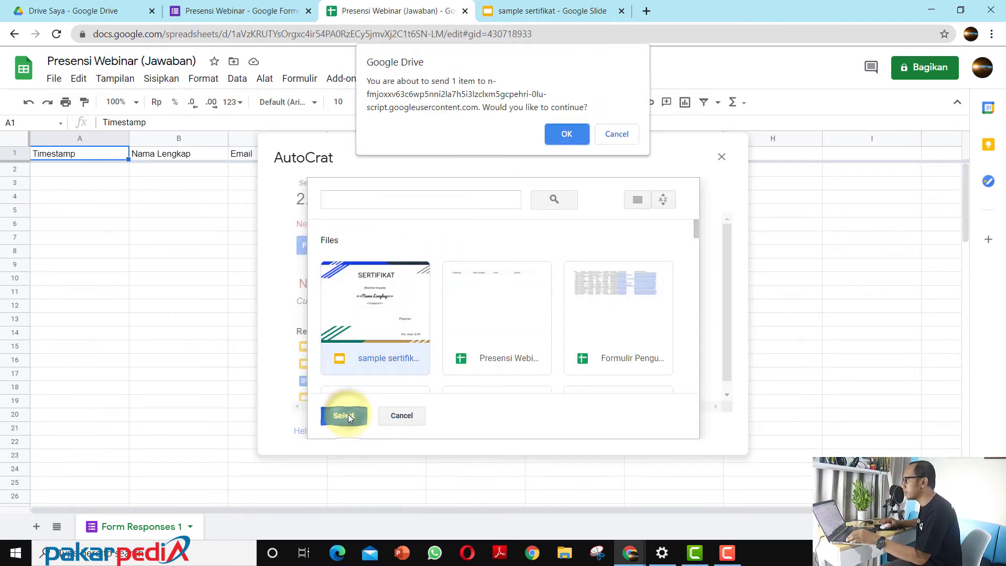
click(573, 136)
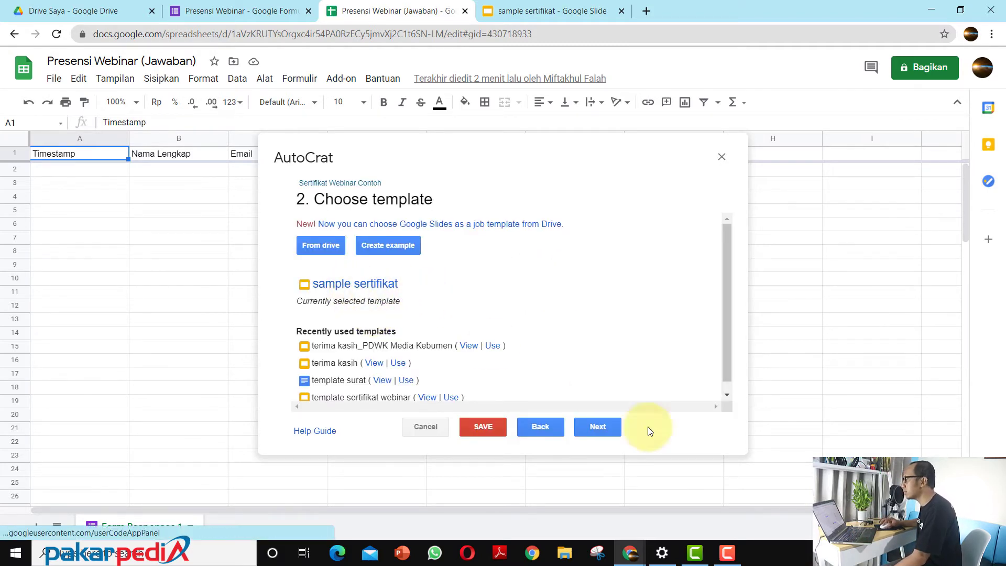
click(599, 427)
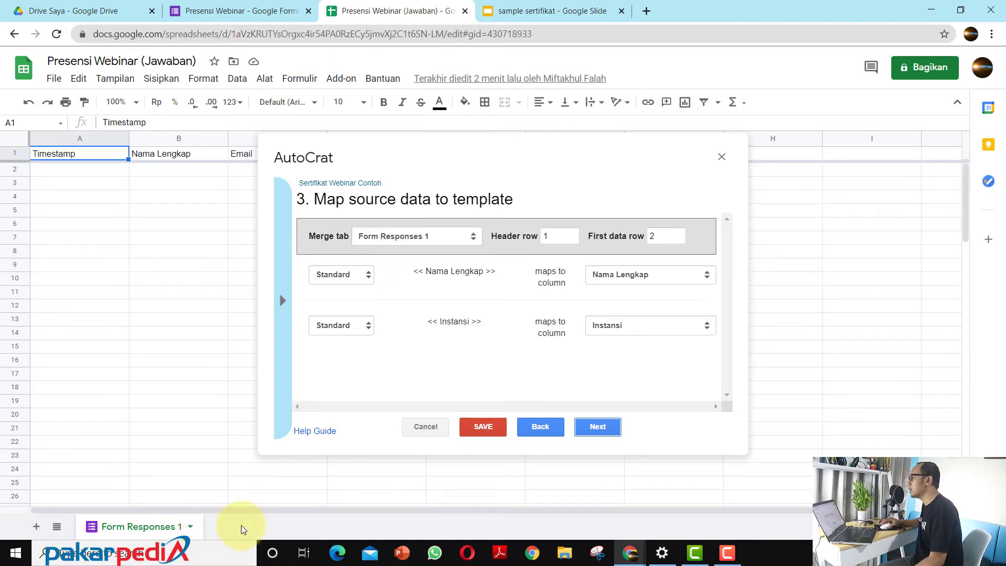
Step: Check the Nama Lengkap and Instansi tag mappings against the certificate slide and accept them for the Form Responses 1 sheet
click(439, 238)
click(585, 186)
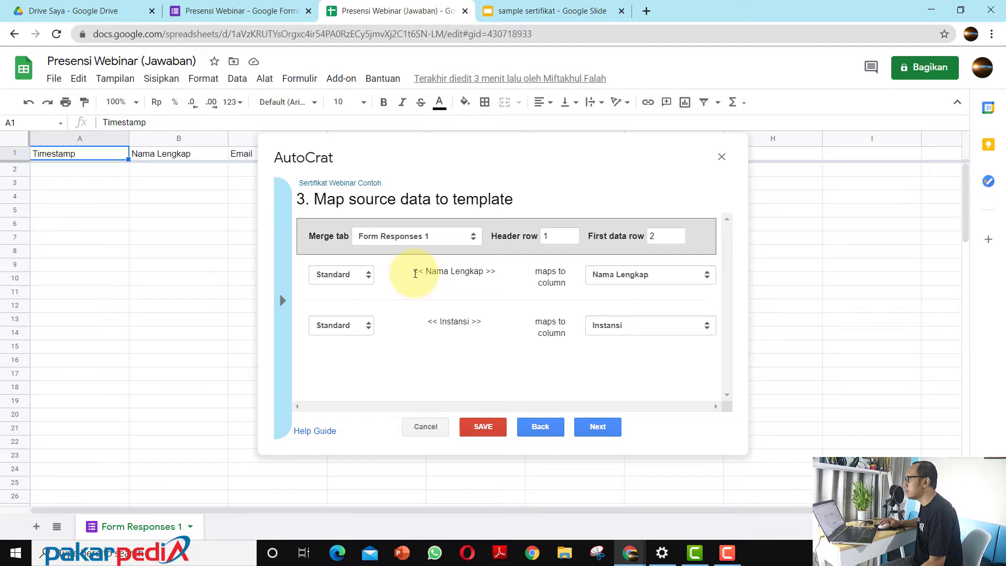
click(518, 11)
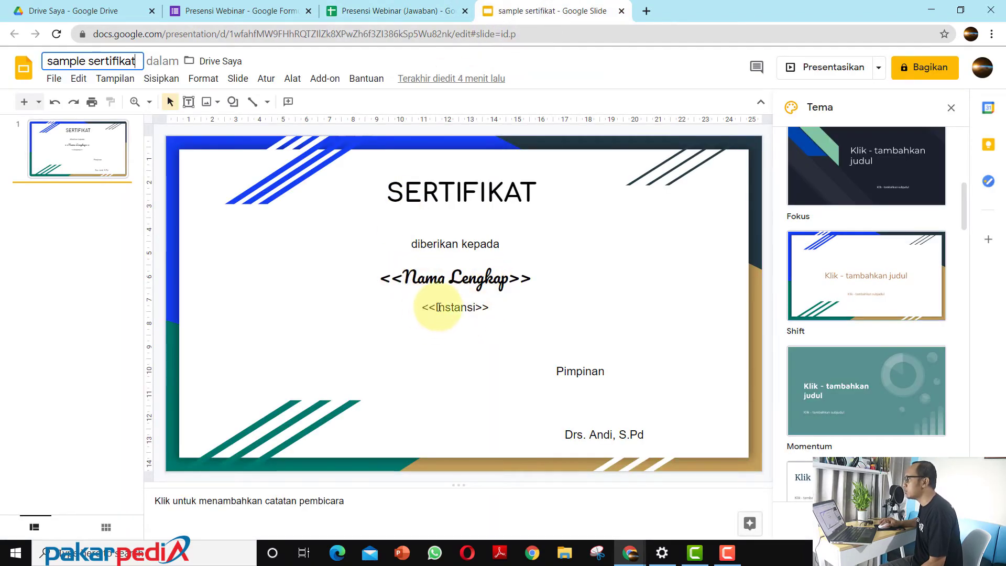
click(383, 10)
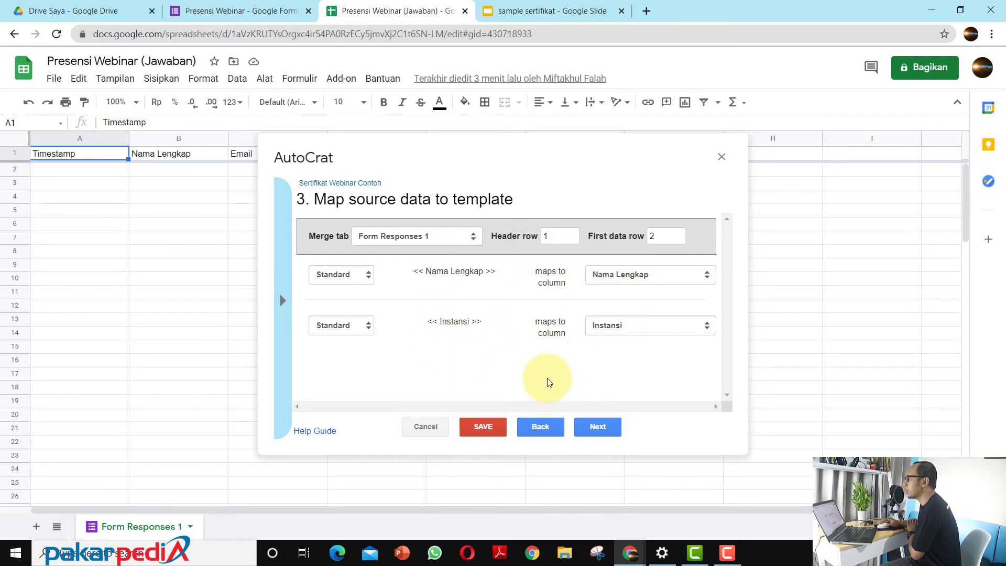
click(545, 11)
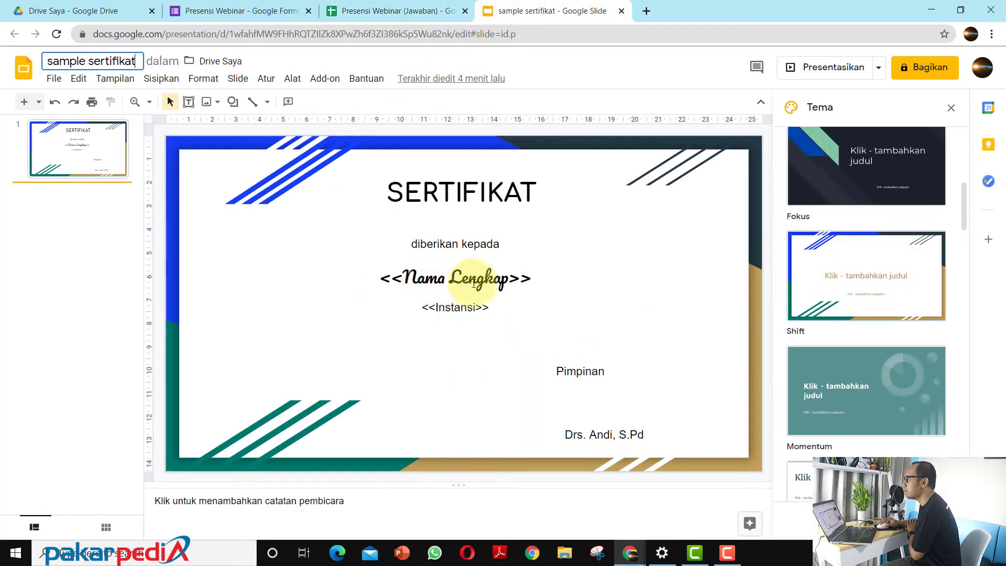
click(408, 11)
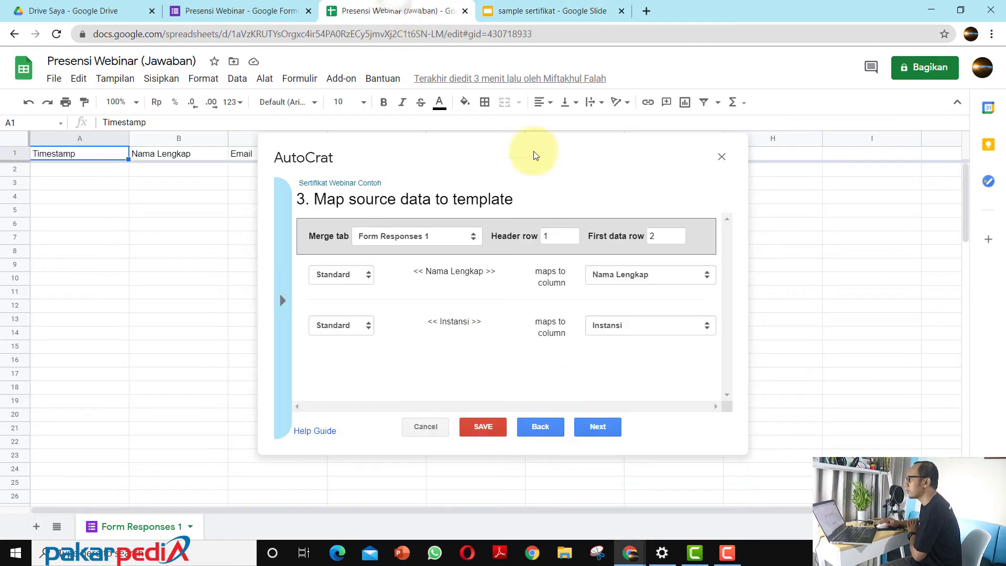
click(594, 427)
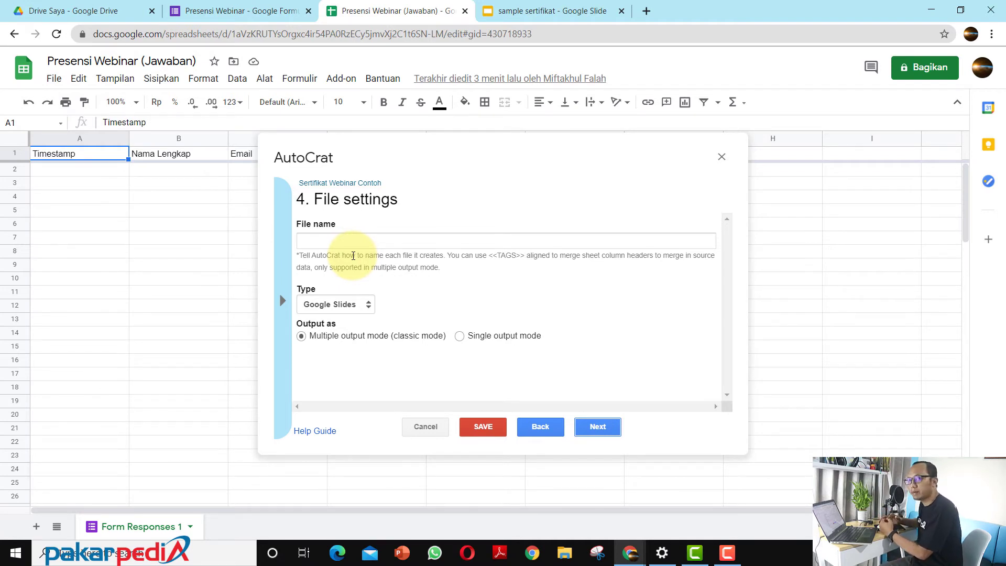
Step: Set the merged file name to "Sertifikat Webinar Contoh - <<Nama Lengkap>>", copying the name tag from the available merge tags
click(339, 242)
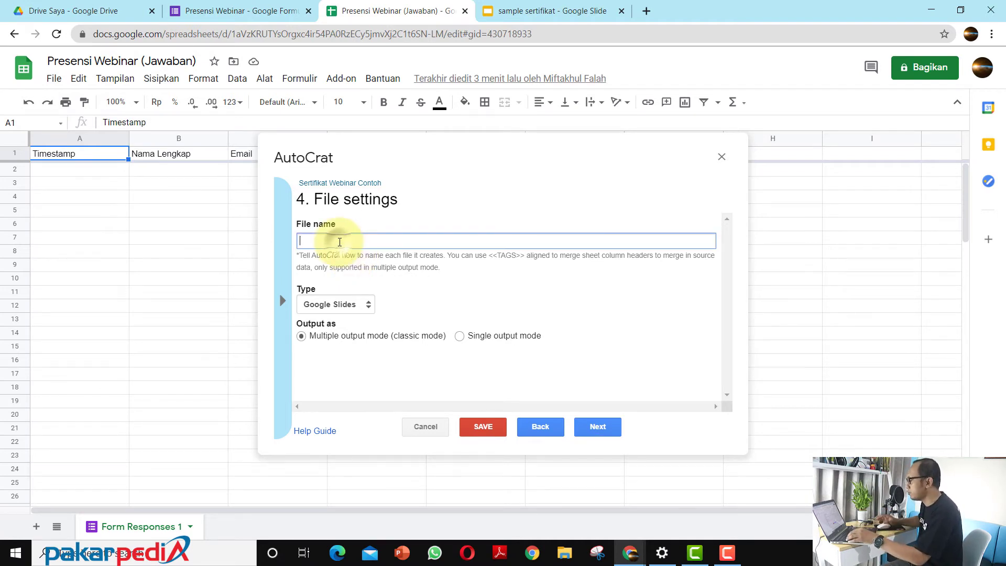
text(Serti)
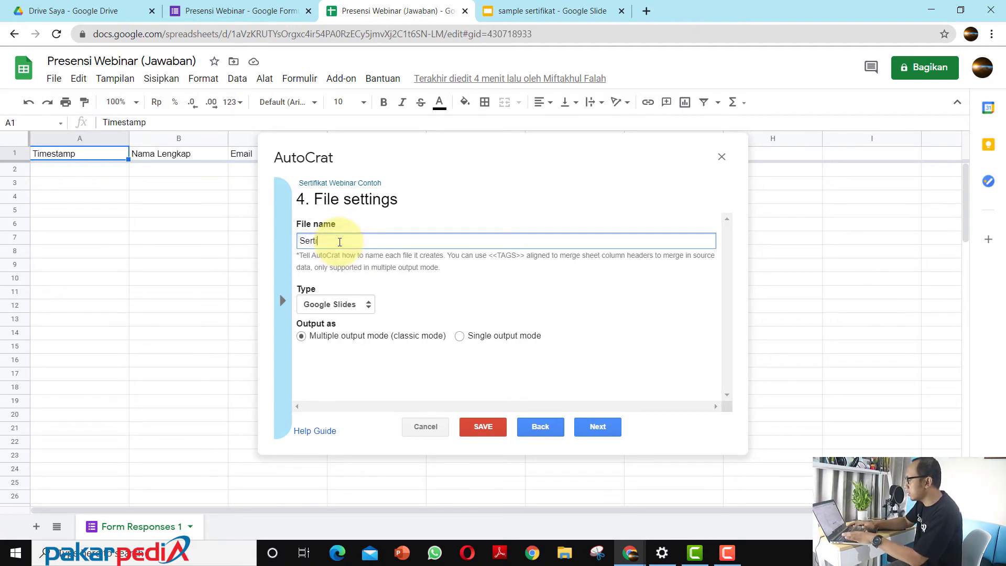
text(fikat We)
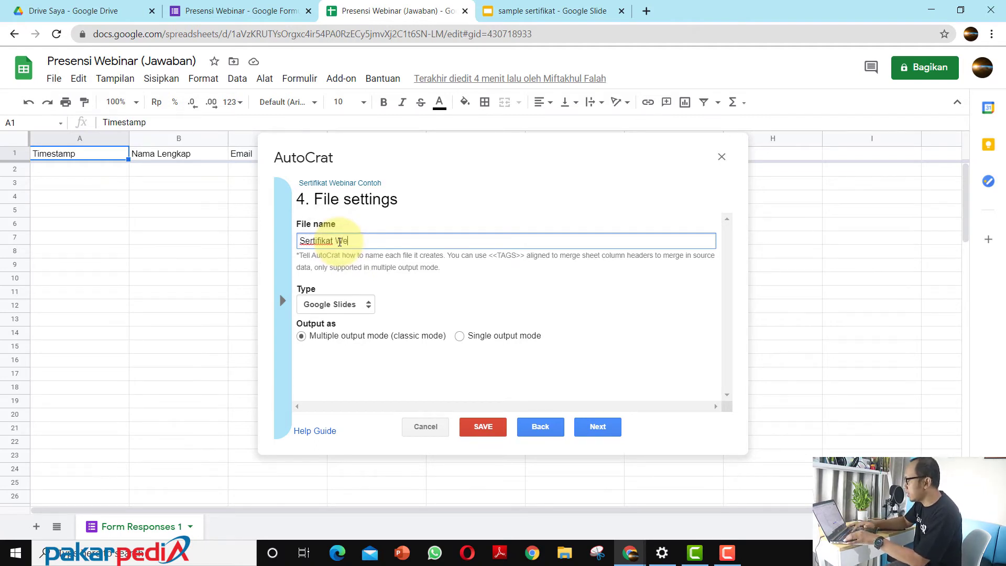
text(binar C)
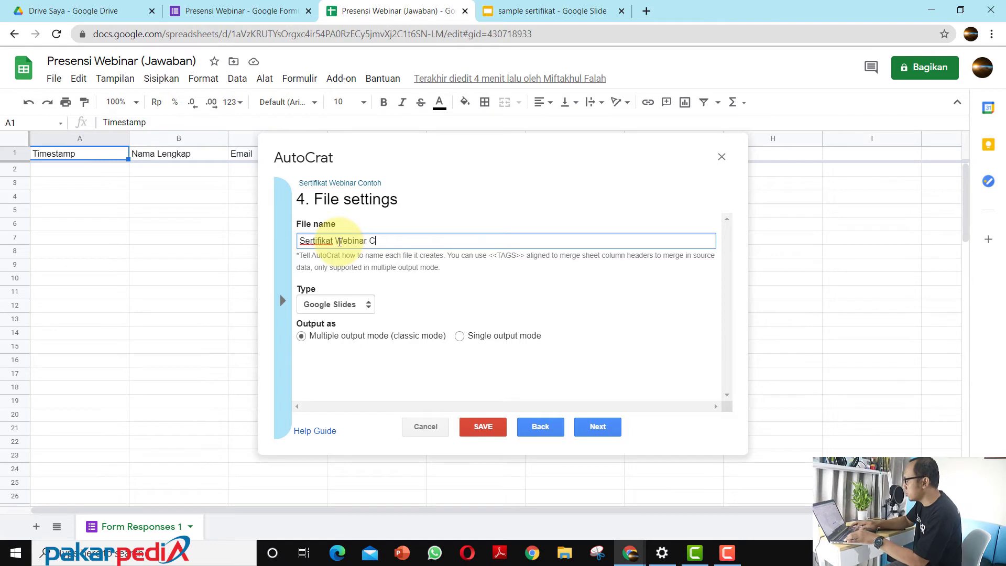
text(ontoh -)
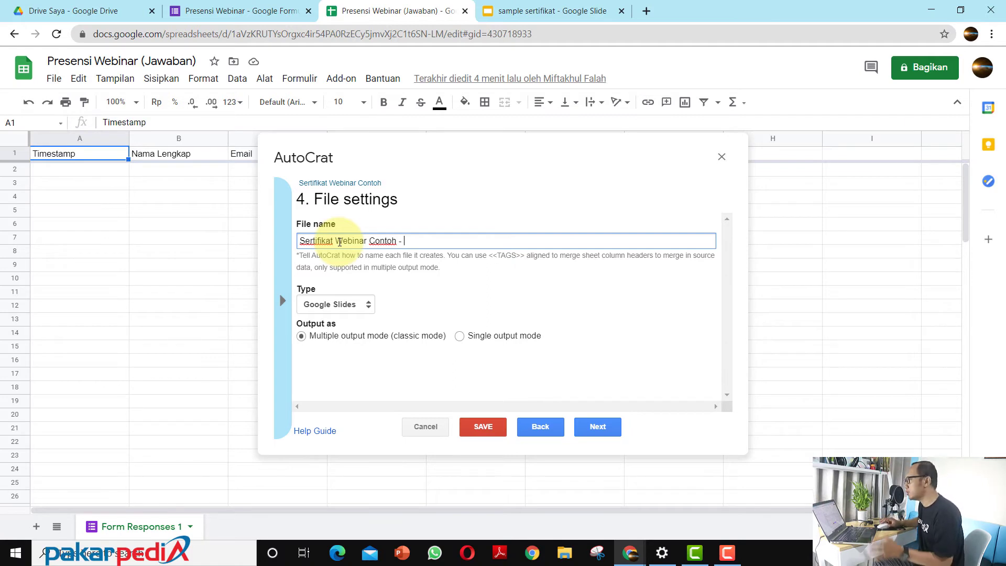
click(282, 304)
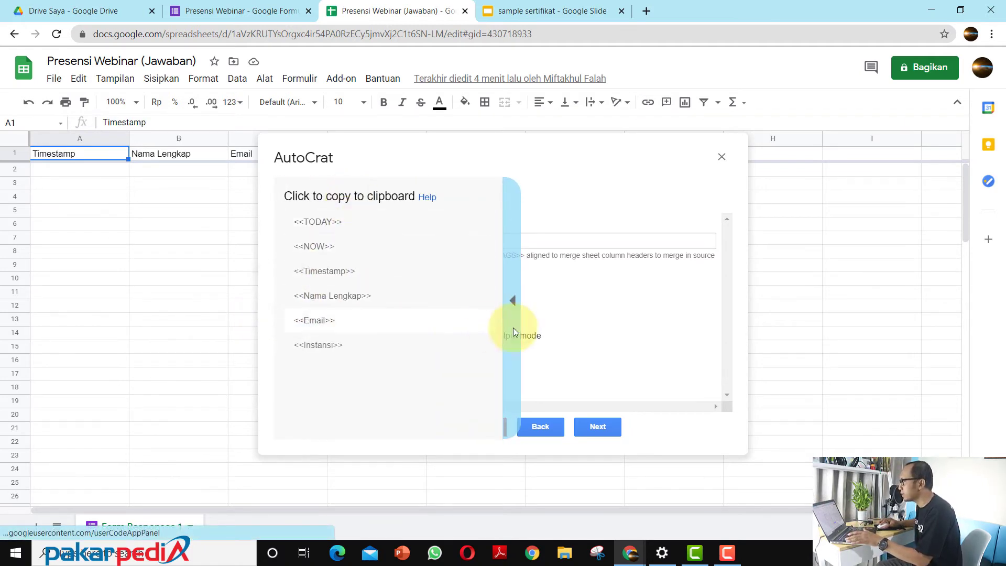
click(512, 300)
click(284, 304)
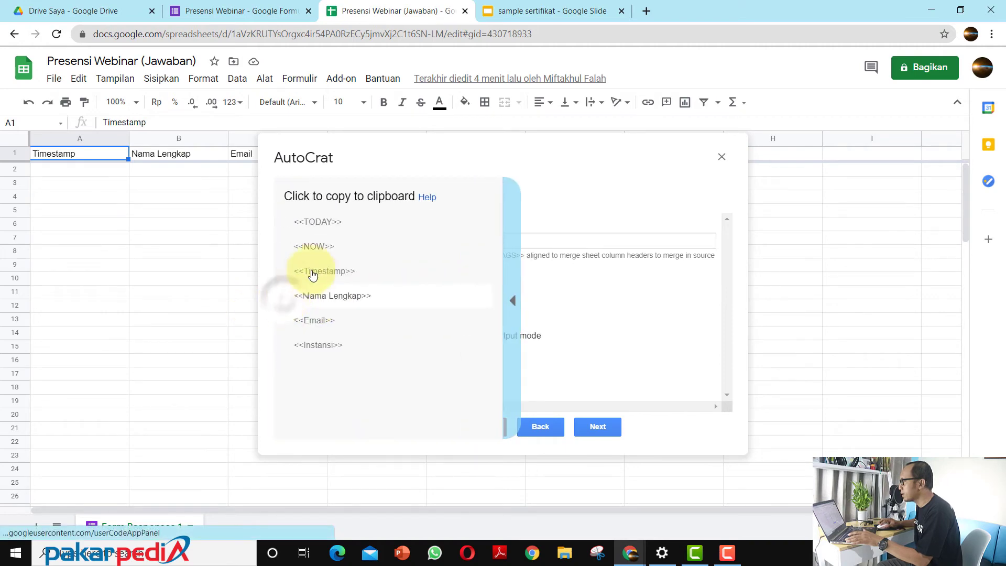
click(335, 296)
click(415, 241)
text(<<Nama Lengkap>>)
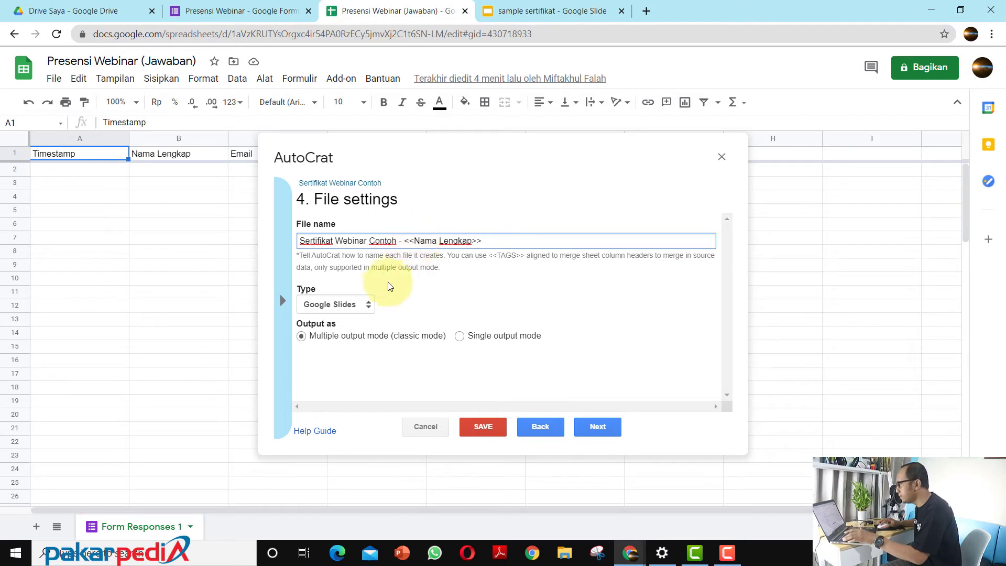
Step: Set the output file type to PDF and continue to the destination folder settings
click(358, 306)
click(335, 328)
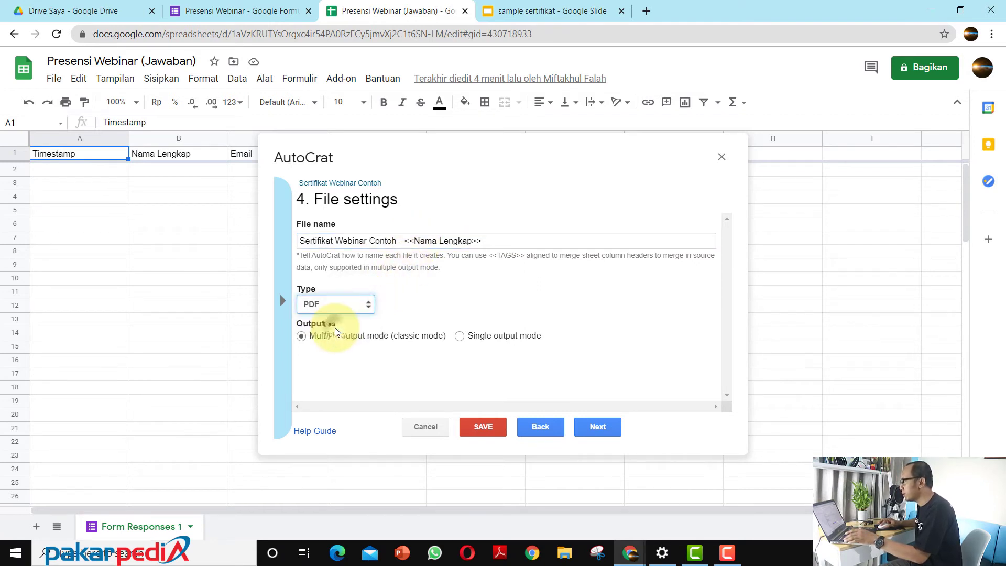
click(605, 430)
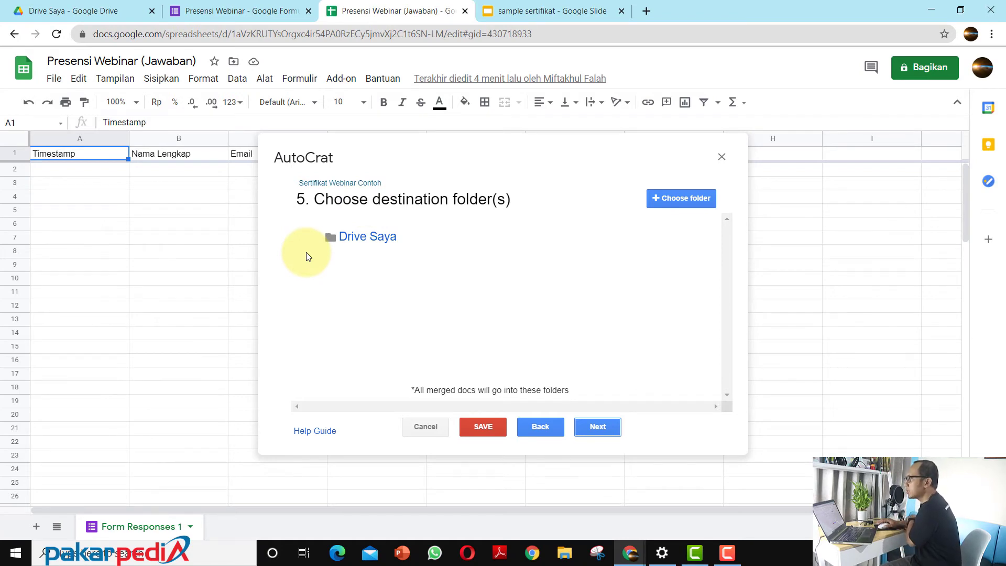
Step: Switch to Google Drive and create a new folder named "Folder Sertifikat Contoh" in Drive Saya
mouse_move(699, 253)
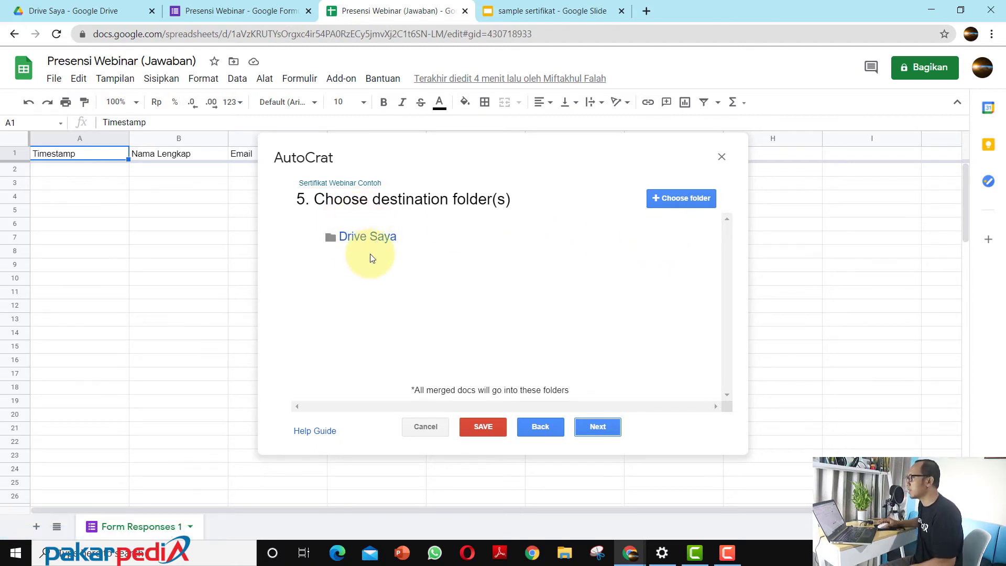
mouse_move(379, 253)
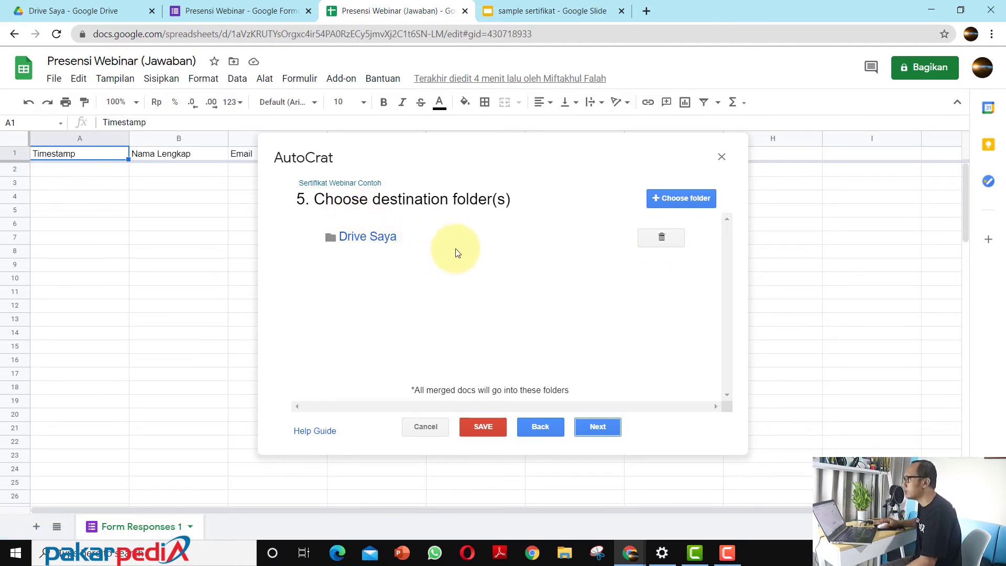
click(63, 11)
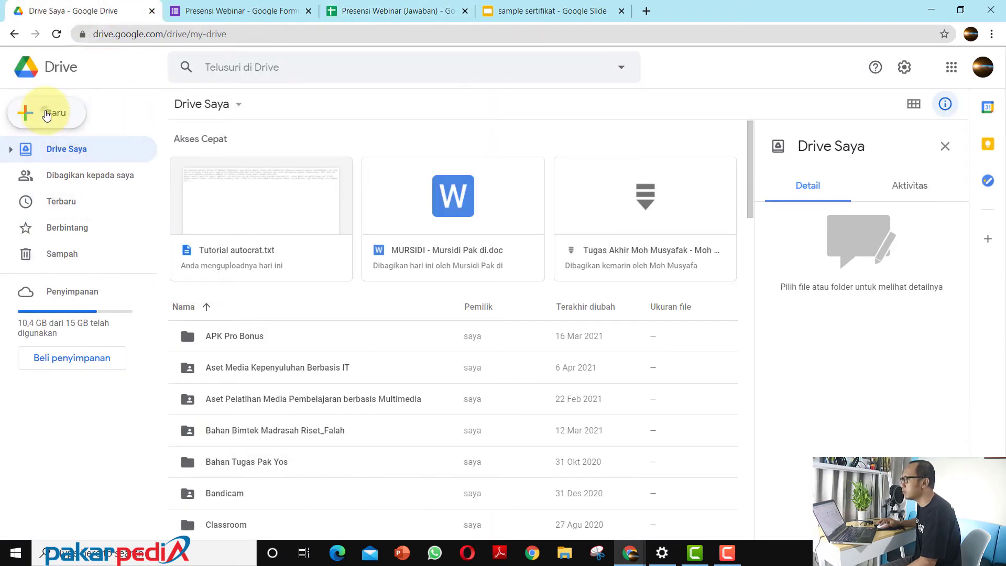
click(47, 116)
click(76, 119)
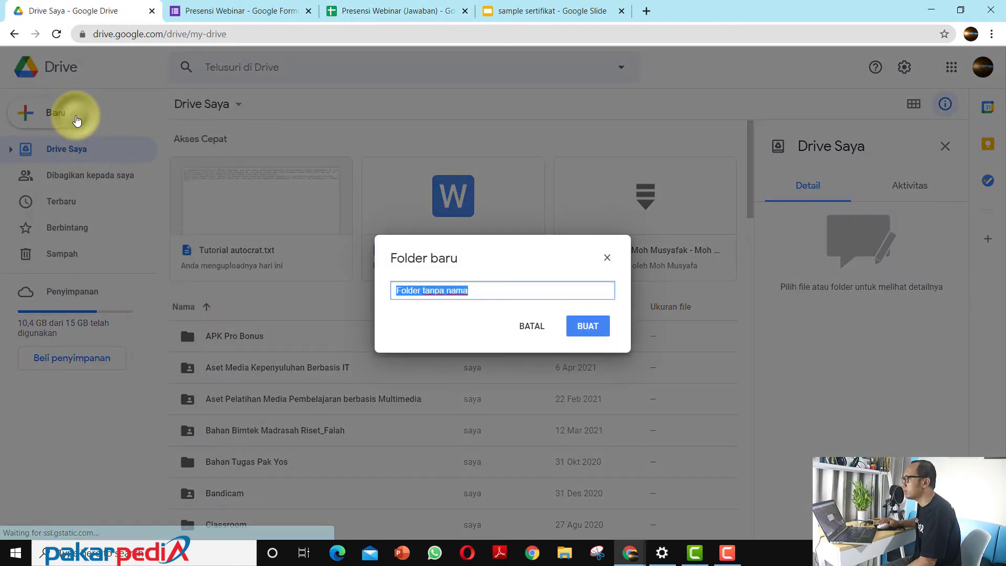
text(Folder Sertifikat Contoh)
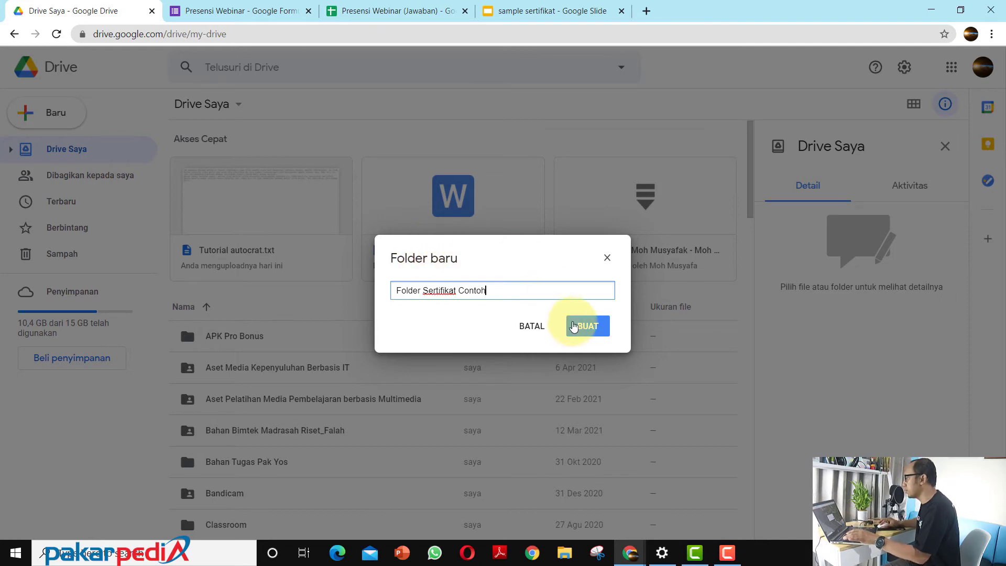
click(586, 326)
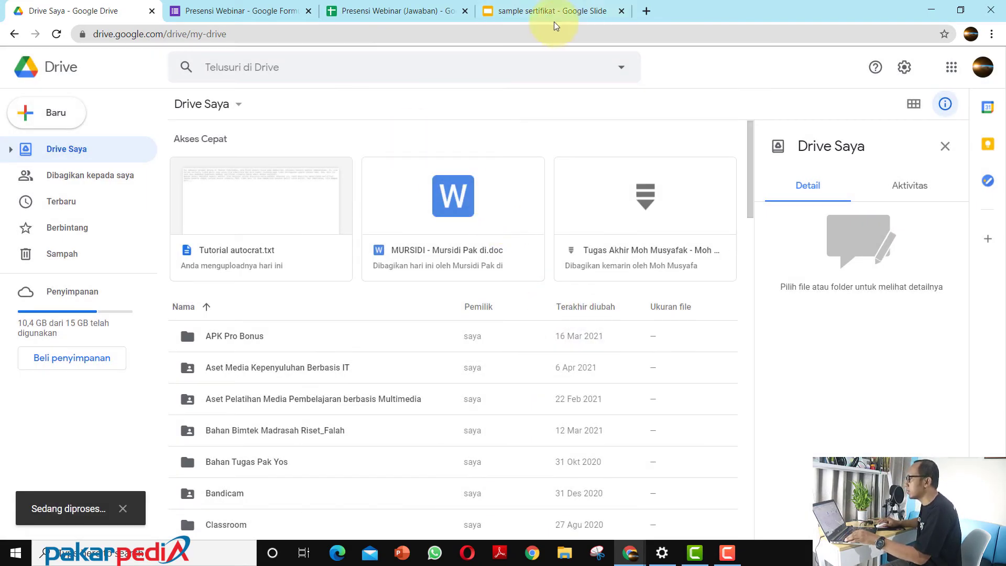
Step: Return to the Autocrat job in the responses spreadsheet and remove Drive Saya from its destination folders
click(351, 11)
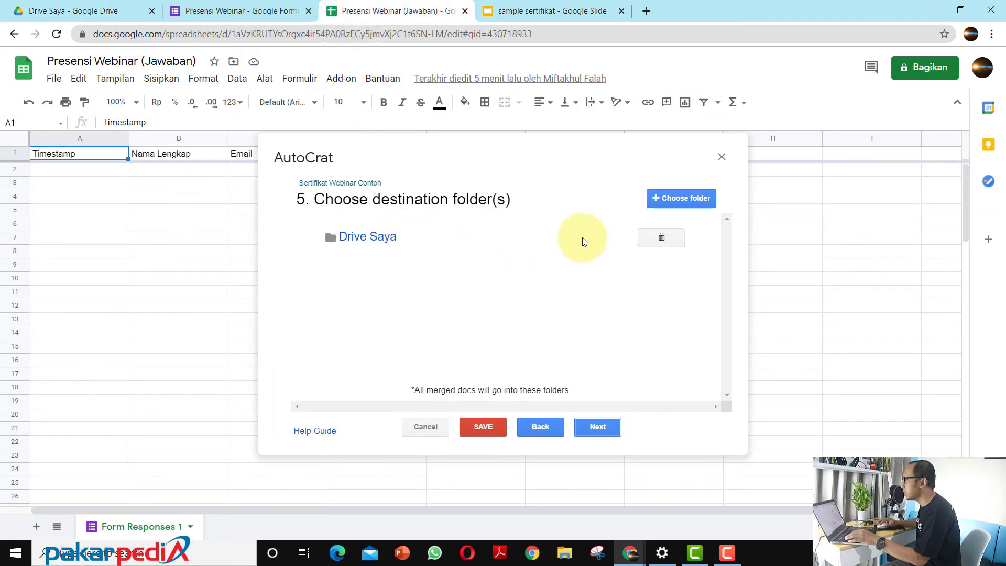
click(660, 237)
click(688, 282)
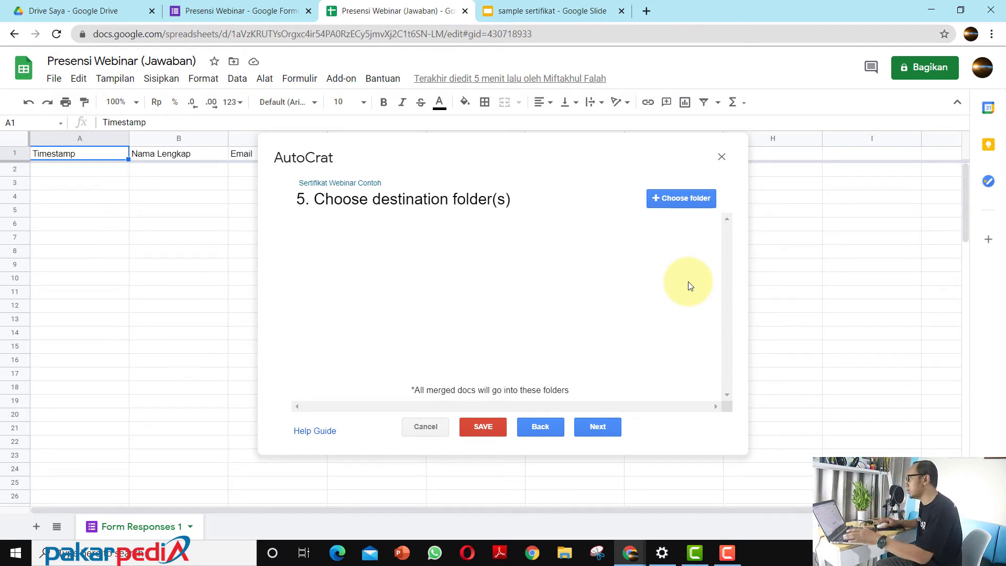
Step: Add Folder Sertifikat Contoh as the merge job's destination folder and approve sharing it with the add-on
click(684, 197)
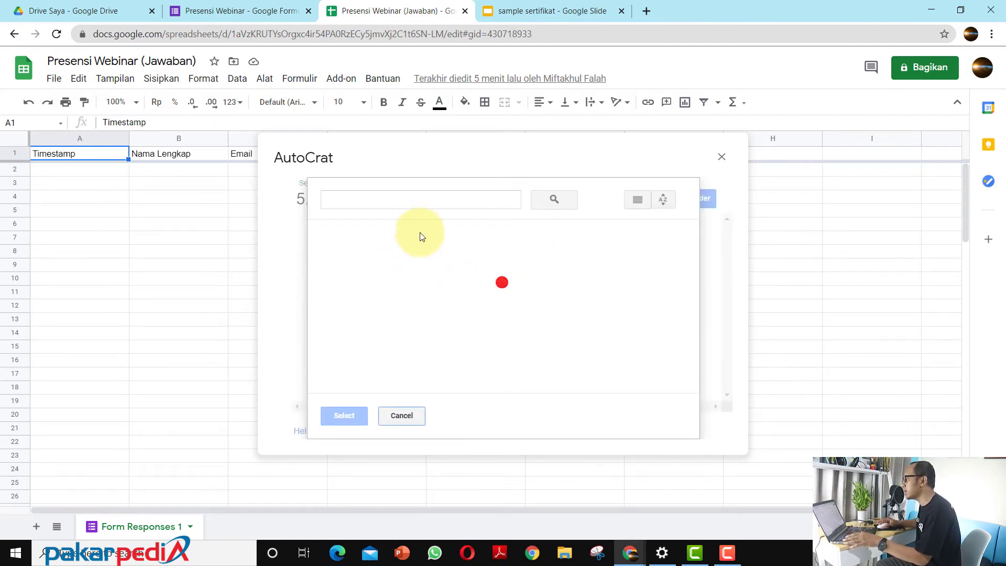
click(376, 277)
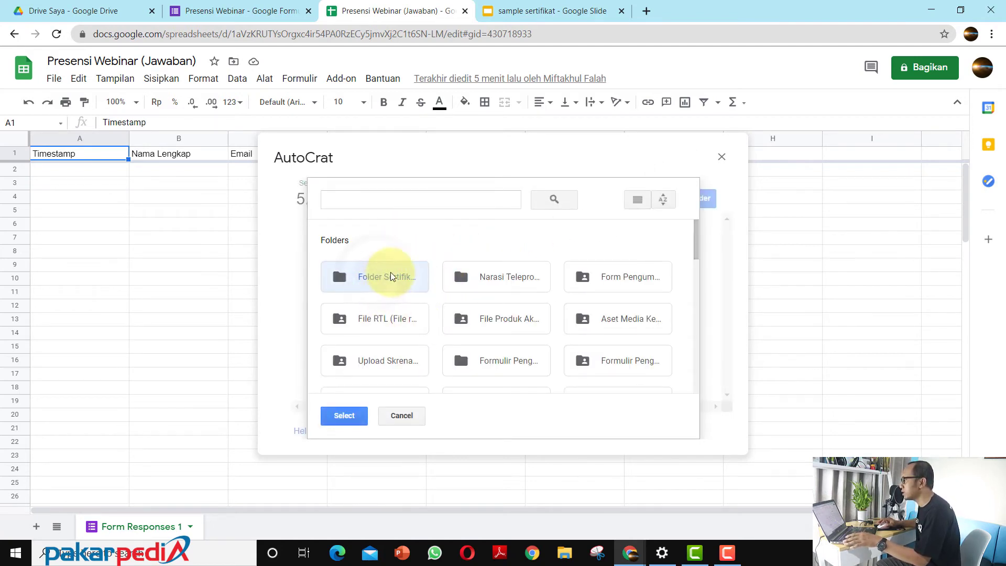
click(345, 416)
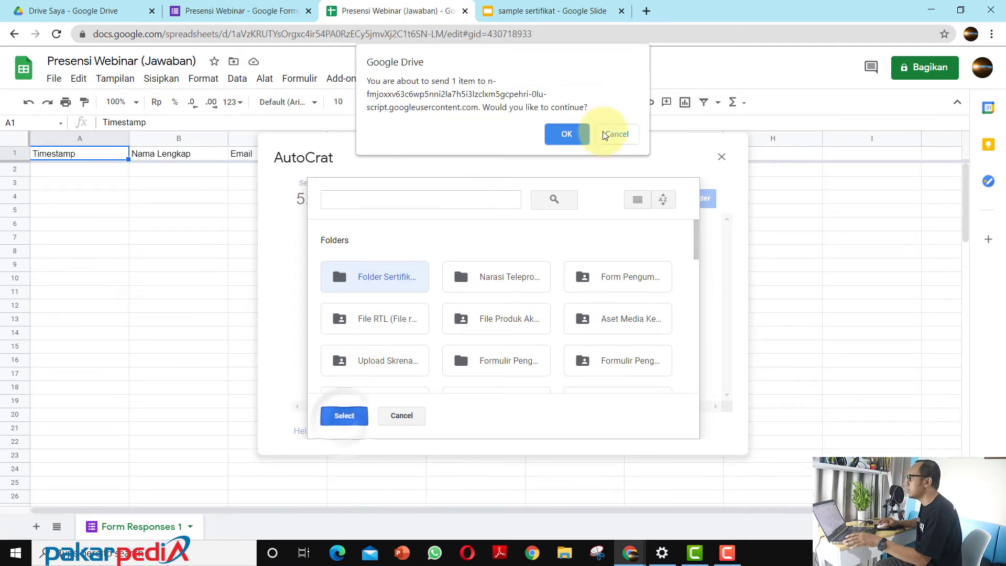
click(568, 134)
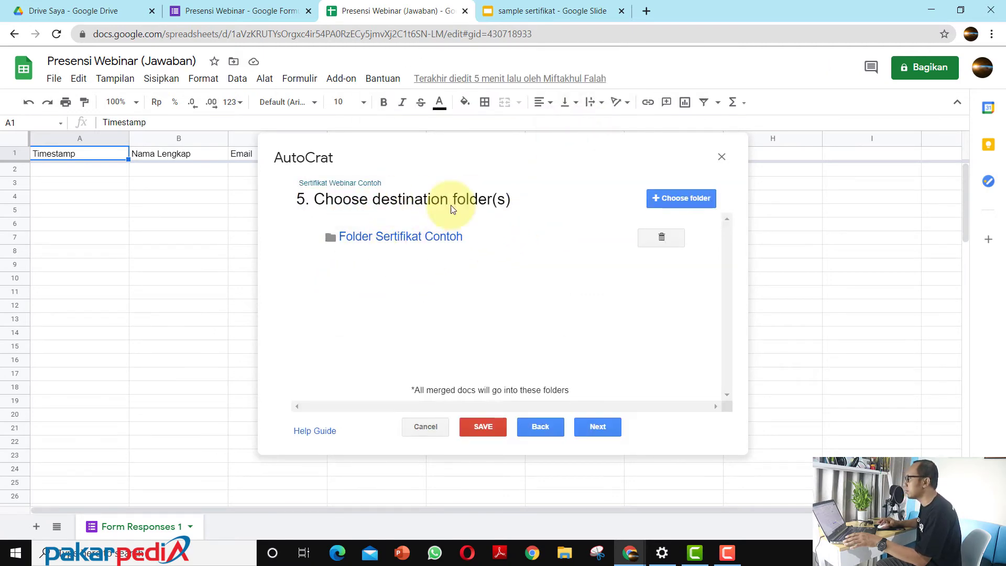
Step: Skip the dynamic folder reference and the settings before Share docs & send emails, and set Share doc to Yes
click(599, 426)
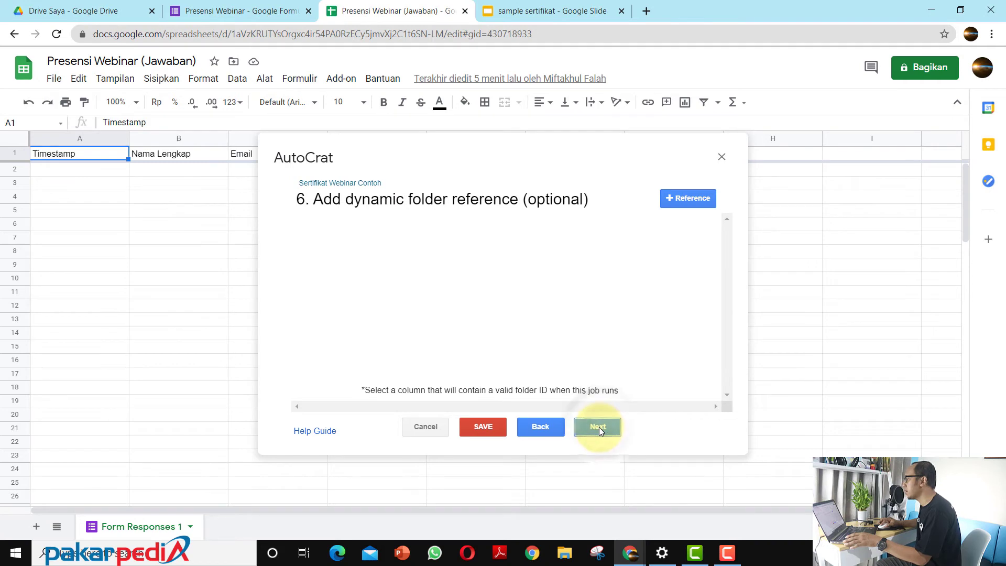
click(599, 427)
click(597, 431)
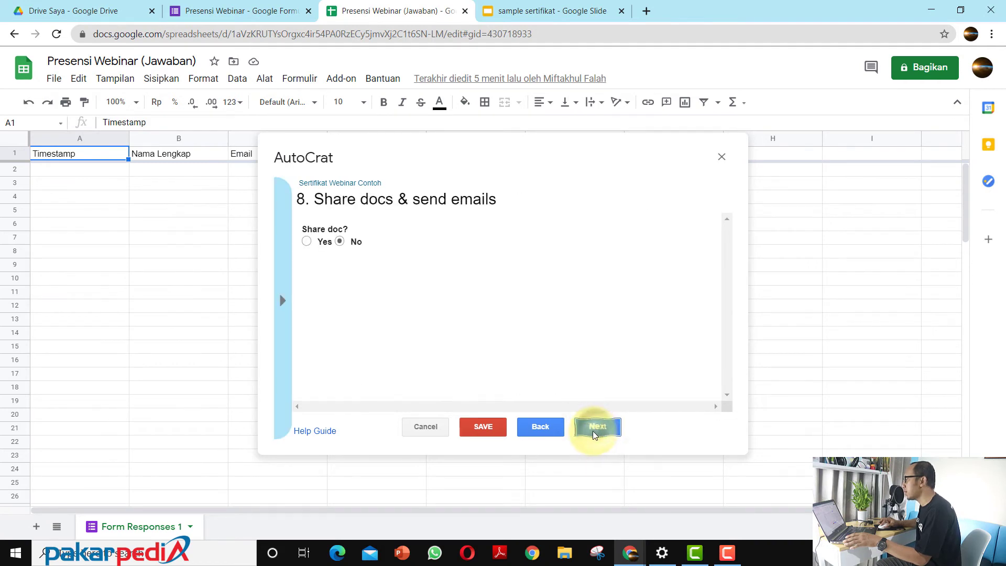
click(320, 245)
scroll(349, 314, down, 3)
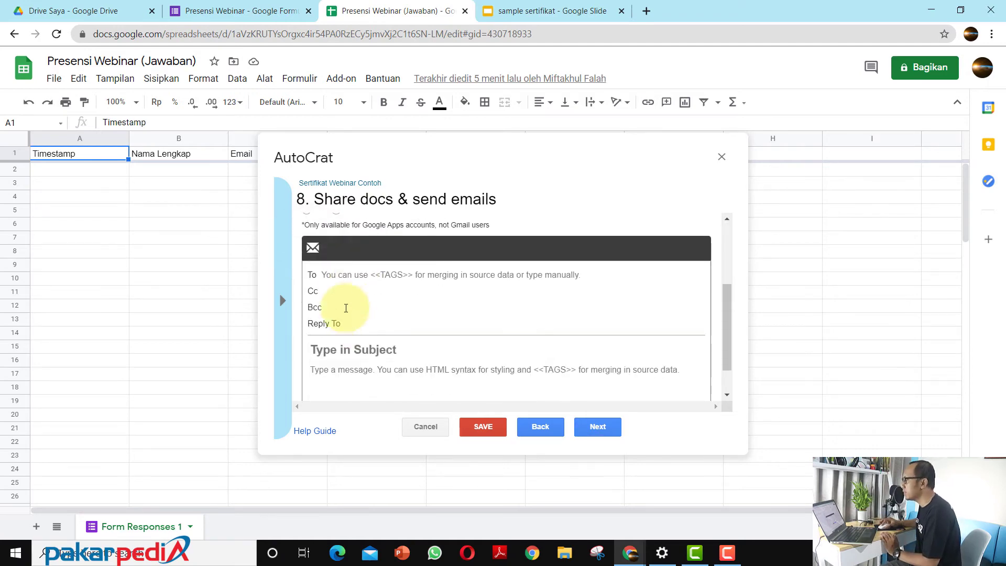
Step: Set the email recipient to the <<Email>> merge tag, copied from the available tags
click(340, 274)
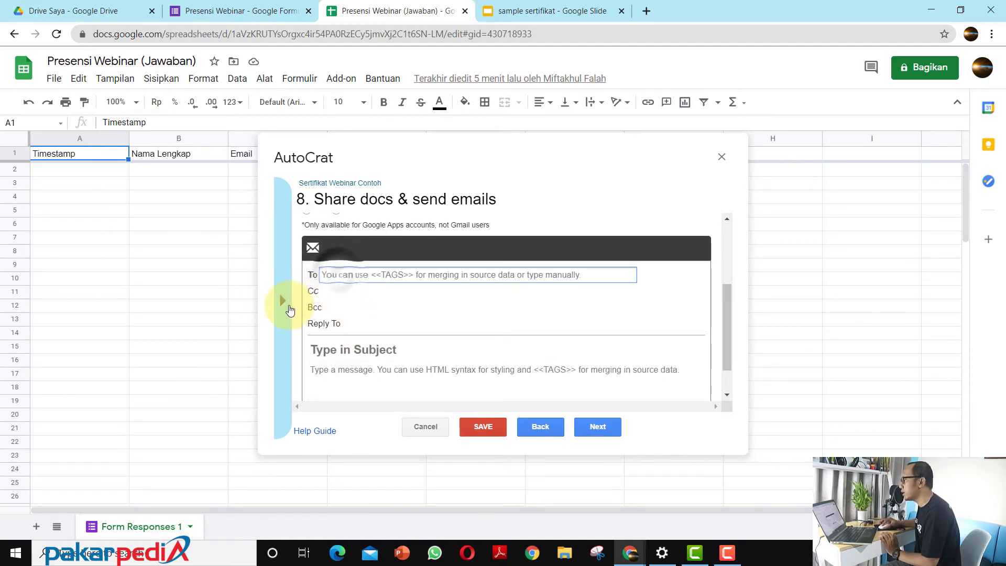
click(291, 310)
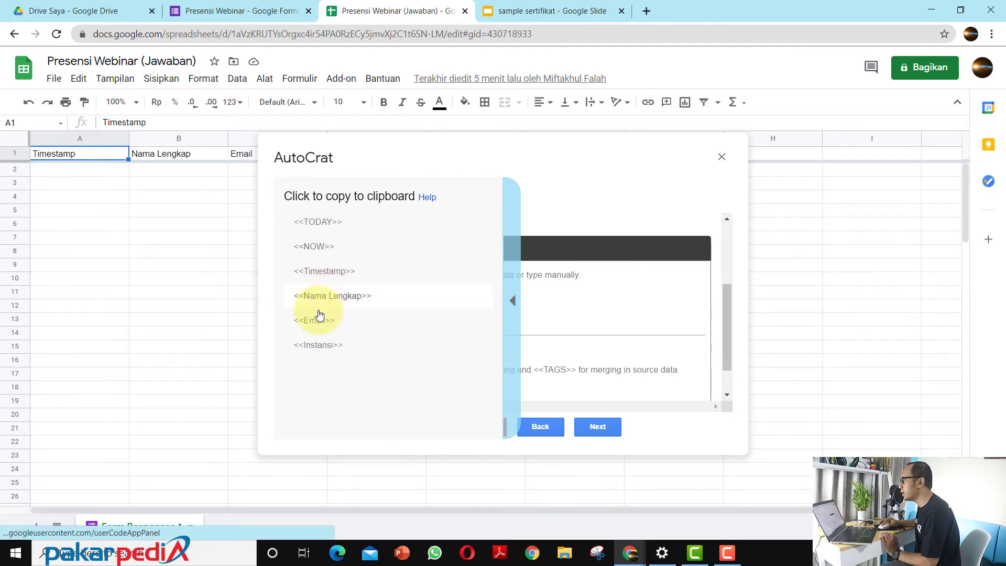
click(314, 320)
click(348, 275)
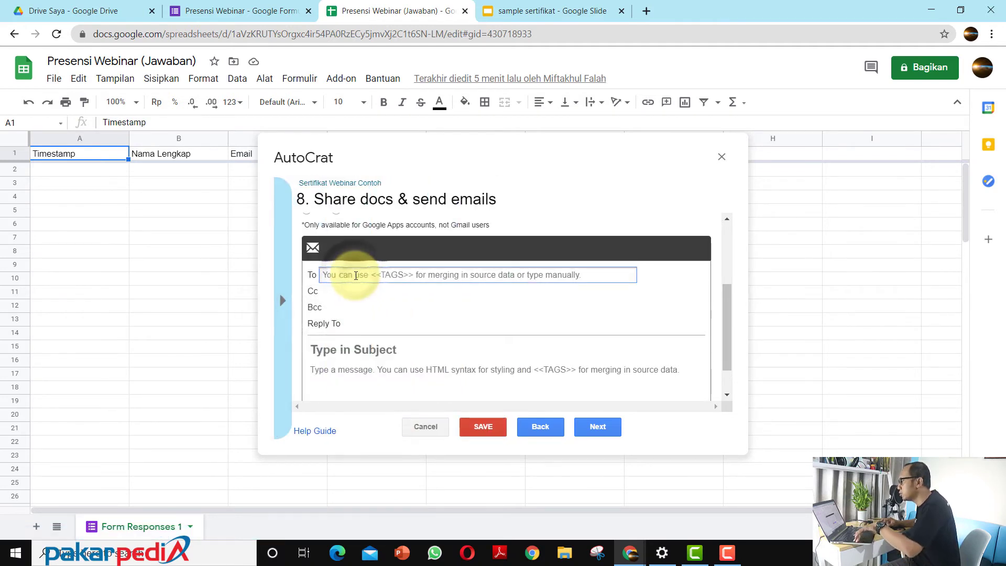
text(<<Email>>)
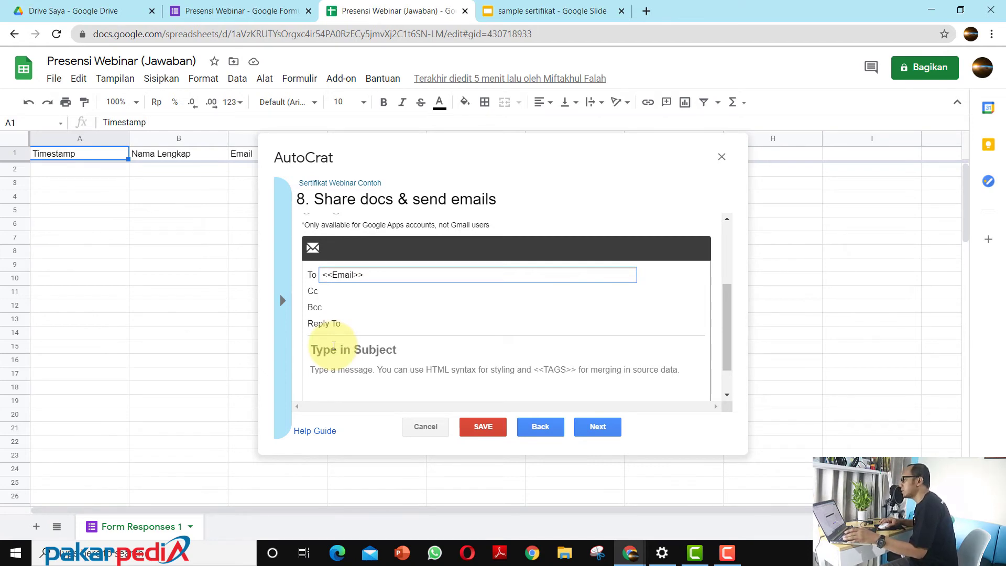
Step: Set the email subject to "Sertifikat Webinar - <<Nama Lengkap>>", copying the name tag from the available merge tags
click(333, 349)
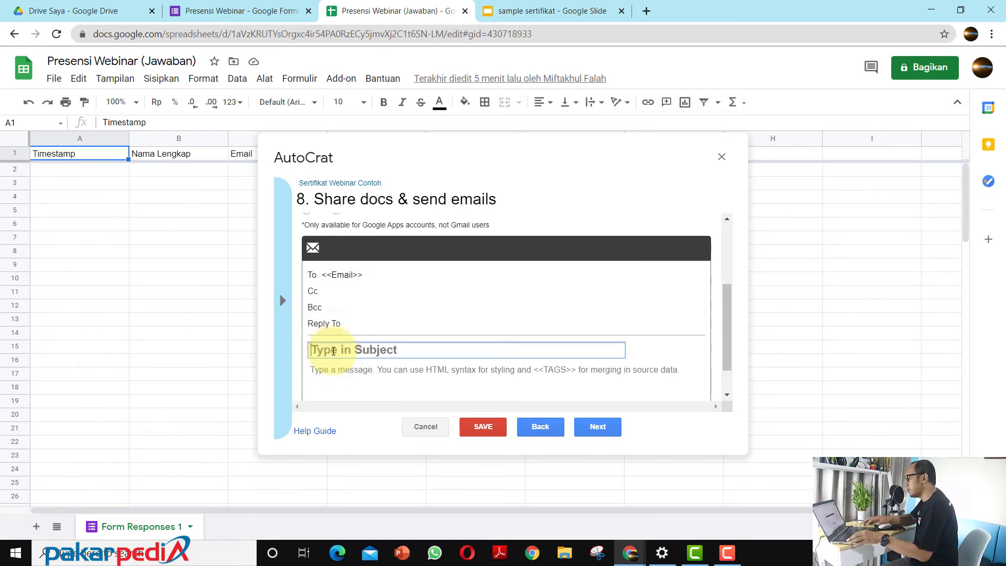
text(Sertifi)
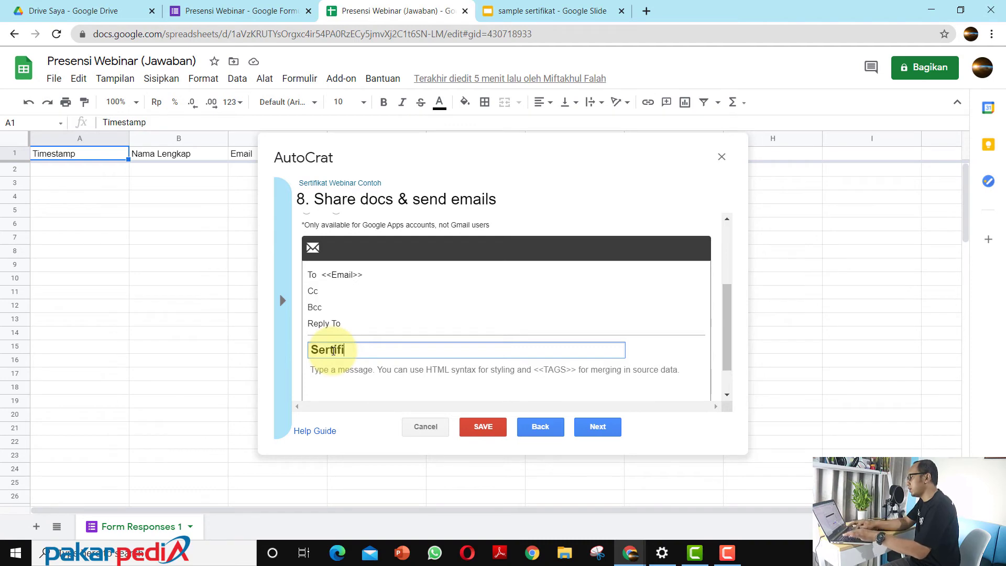
text(kat Webinar -)
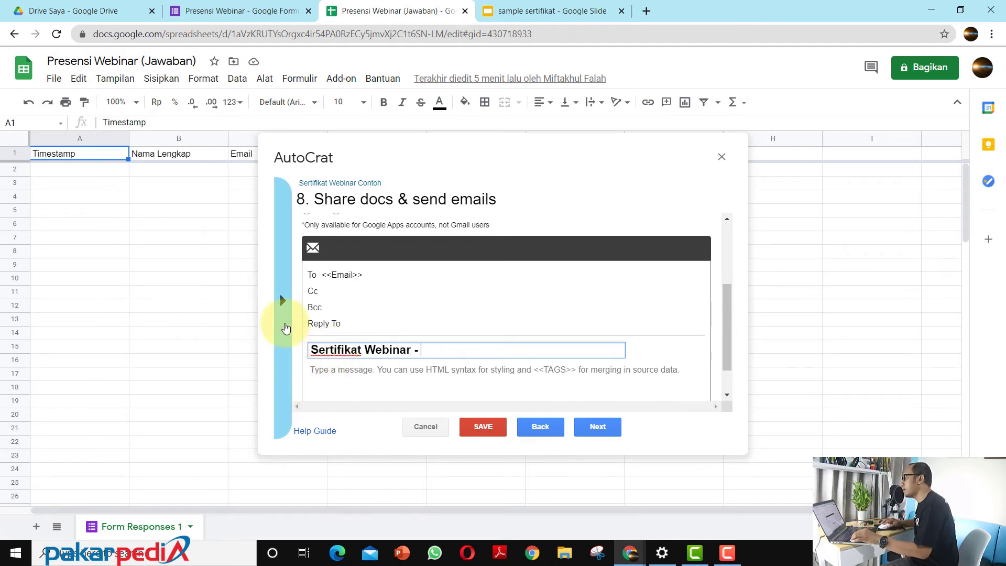
click(282, 300)
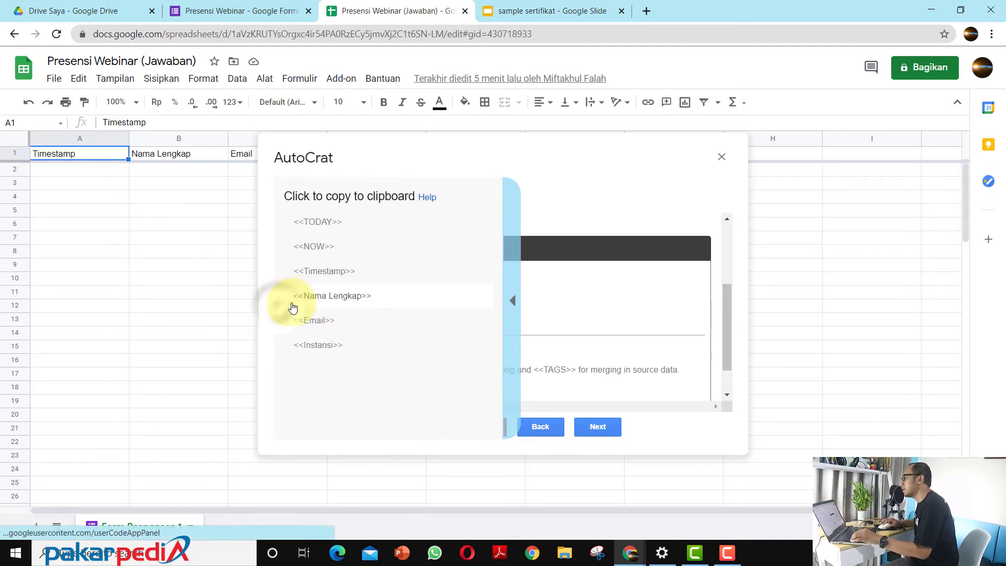
click(323, 296)
click(457, 351)
text(<<Nama Lengkap>>)
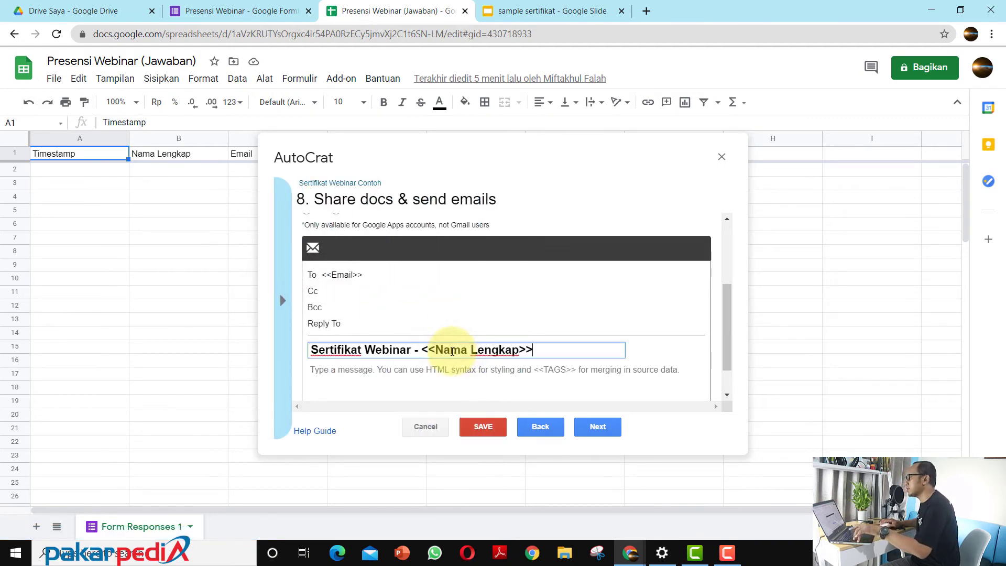
Step: Start the email message with "Kepada Yth.", "Bapak/Ibu <<Nama Lengkap>>" and "di Tempat" on separate lines, using the copied name tag
scroll(420, 361, down, 1)
click(357, 335)
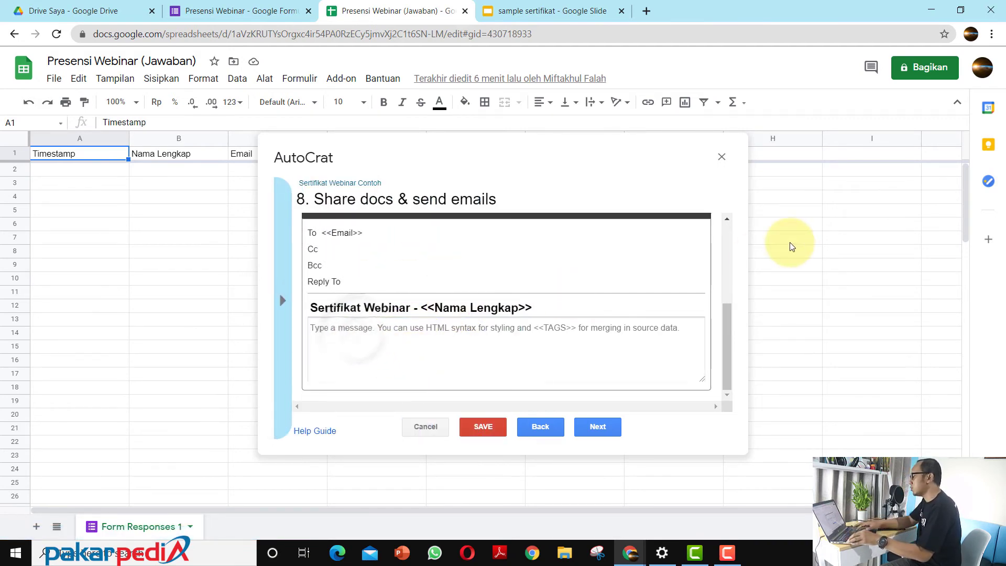
text(Kepada Yt)
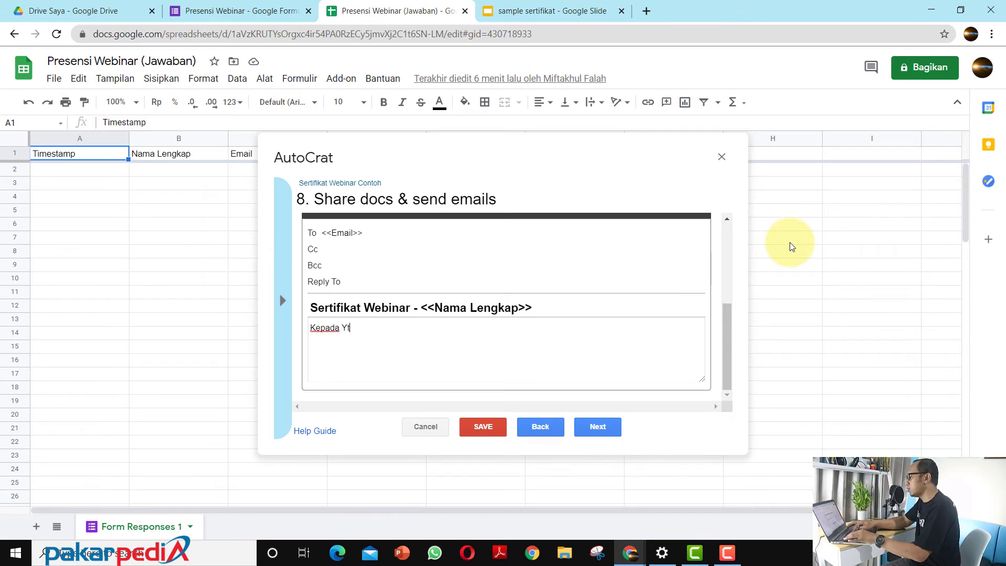
text(h. Bapak)
text(/Ibu)
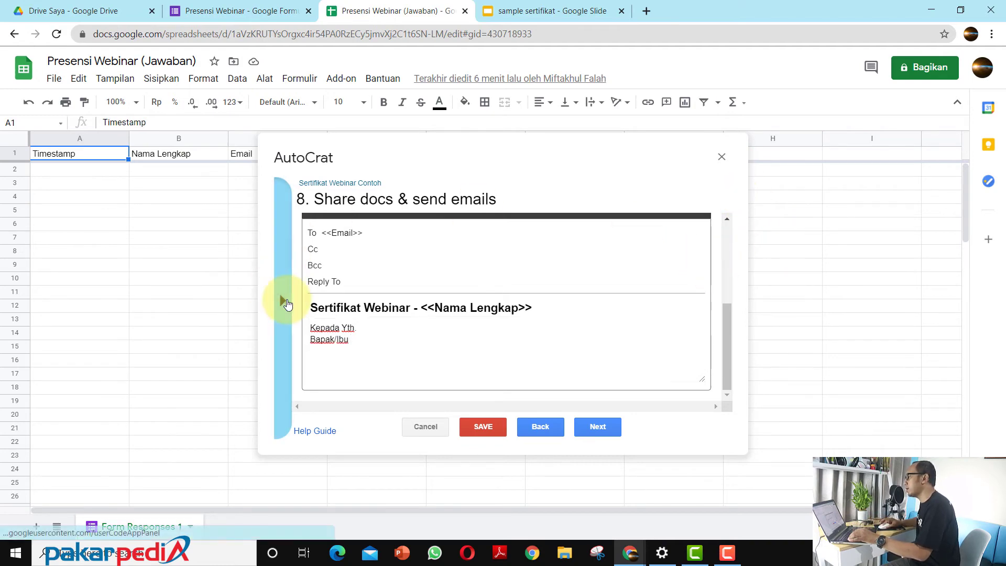
click(283, 299)
click(350, 291)
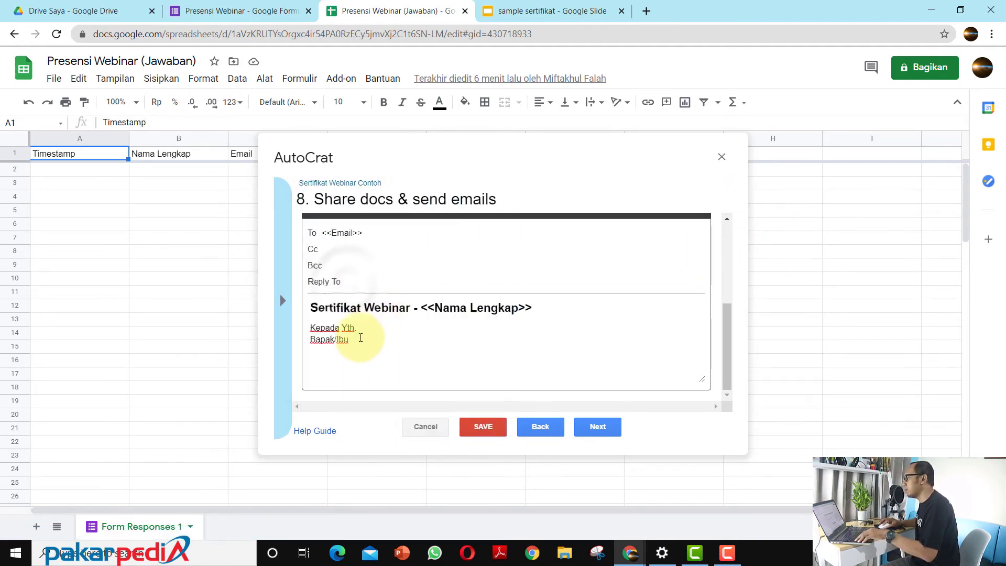
click(358, 338)
text(<<Nama Lengkap>>)
key(Return)
text(di Tempat)
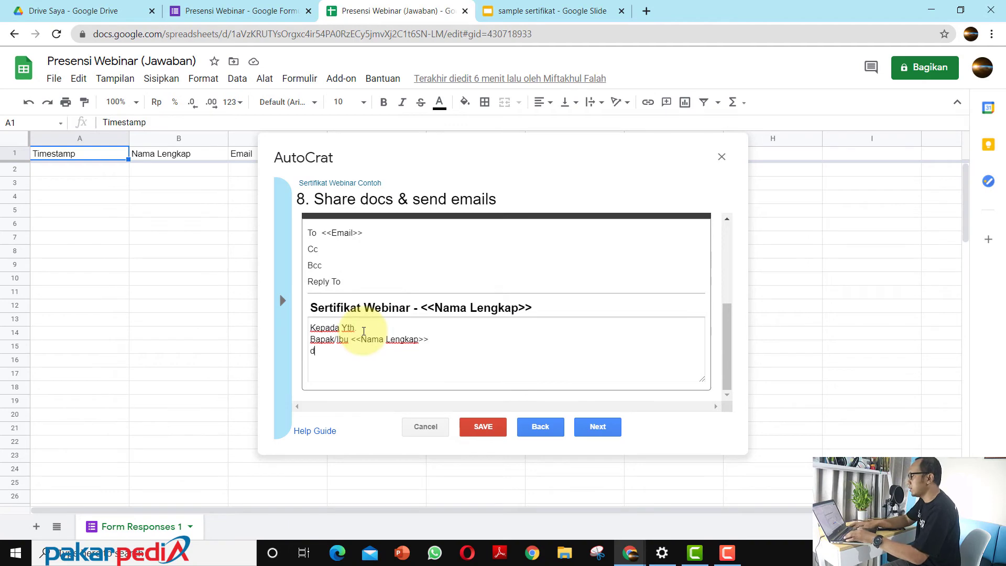
Step: Add the message text "Berikut sertifikat webinar. terima Kasih" after a blank line below the greeting
key(Return)
key(Return)
text(Berikut s)
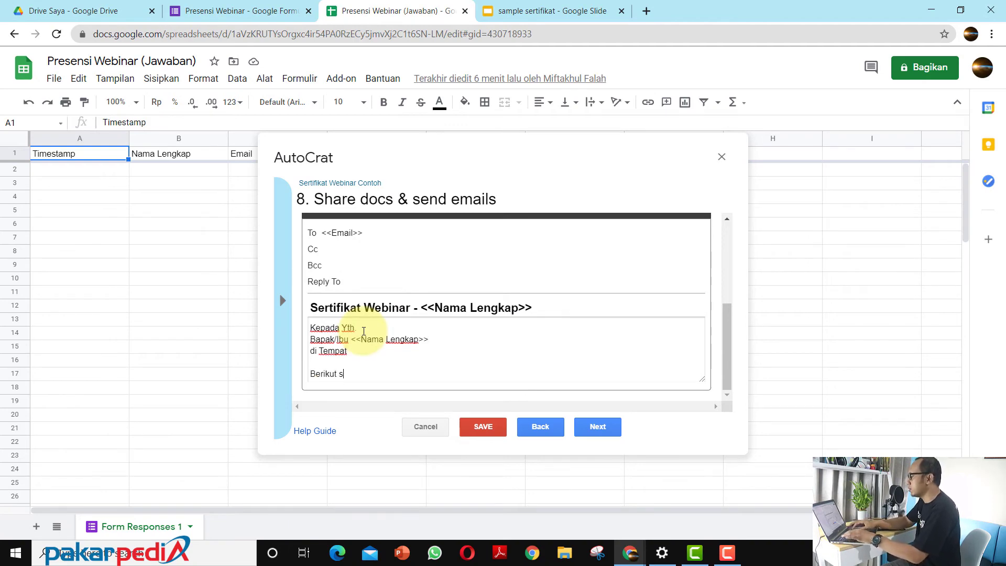
text(ertifikat webinar)
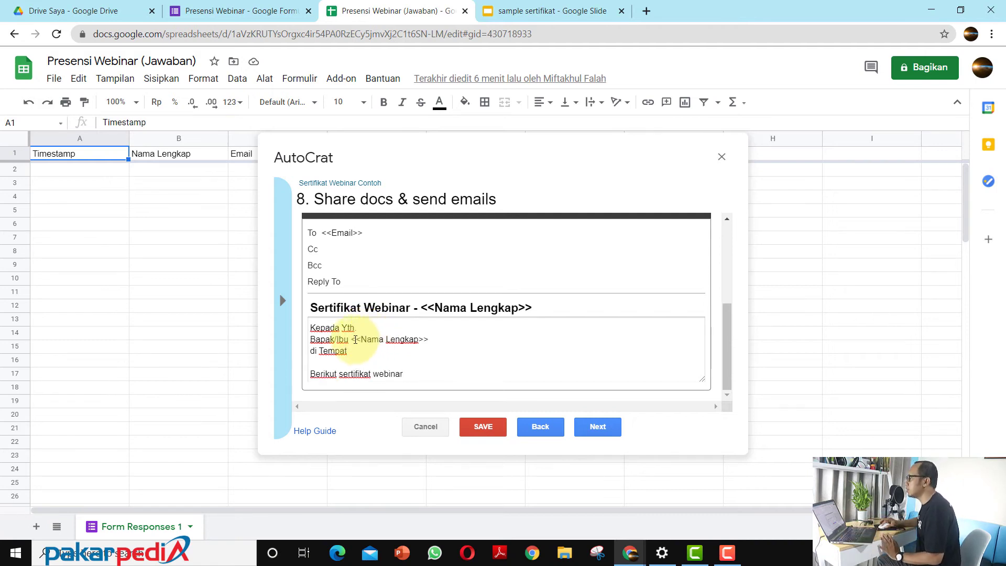
drag(351, 339, 414, 340)
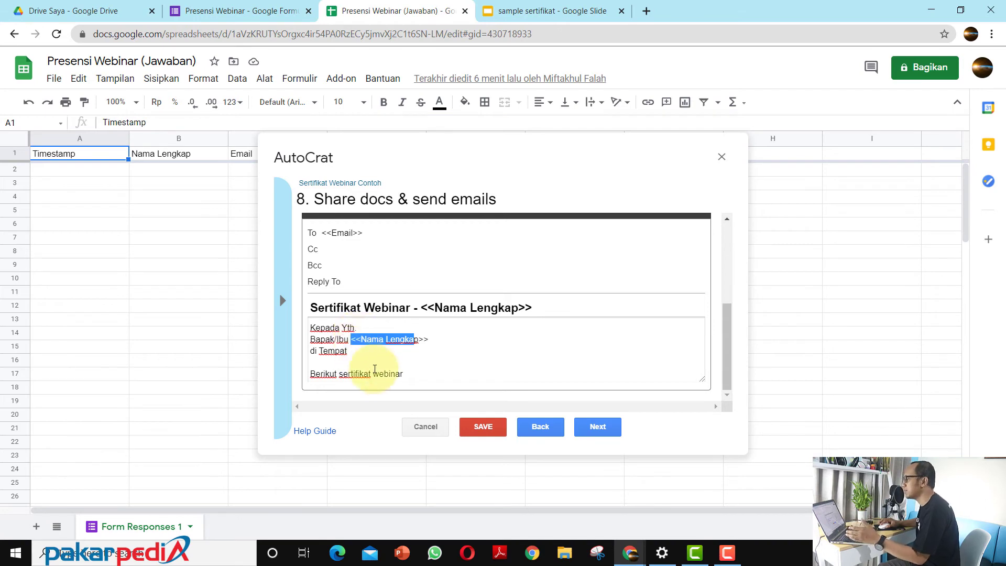
click(408, 373)
text(. Terima Kasih)
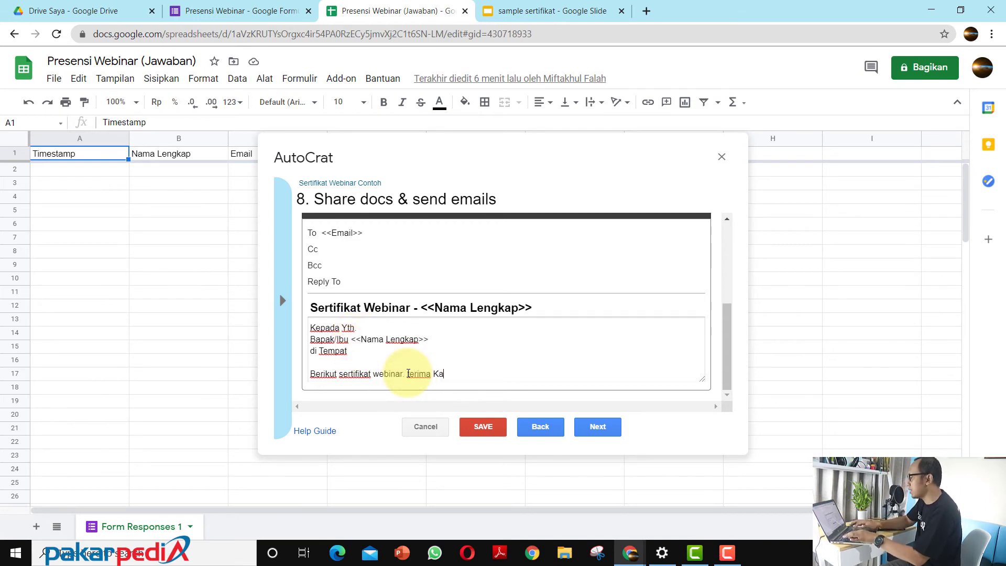
Step: Sign off the email message with "Panitia Webinar" after a blank line
key(Return)
key(Return)
text(Pan)
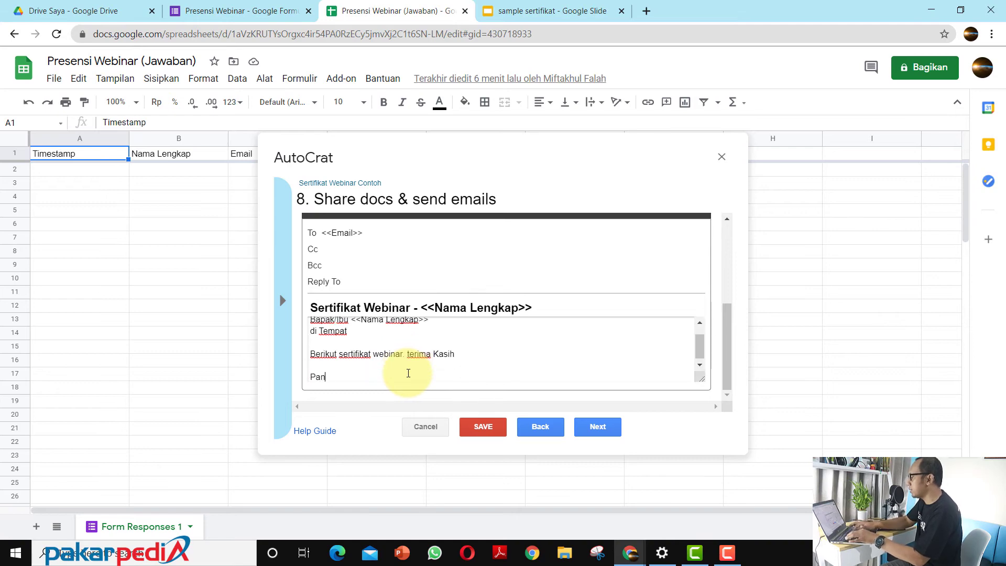
text(itia Webinar)
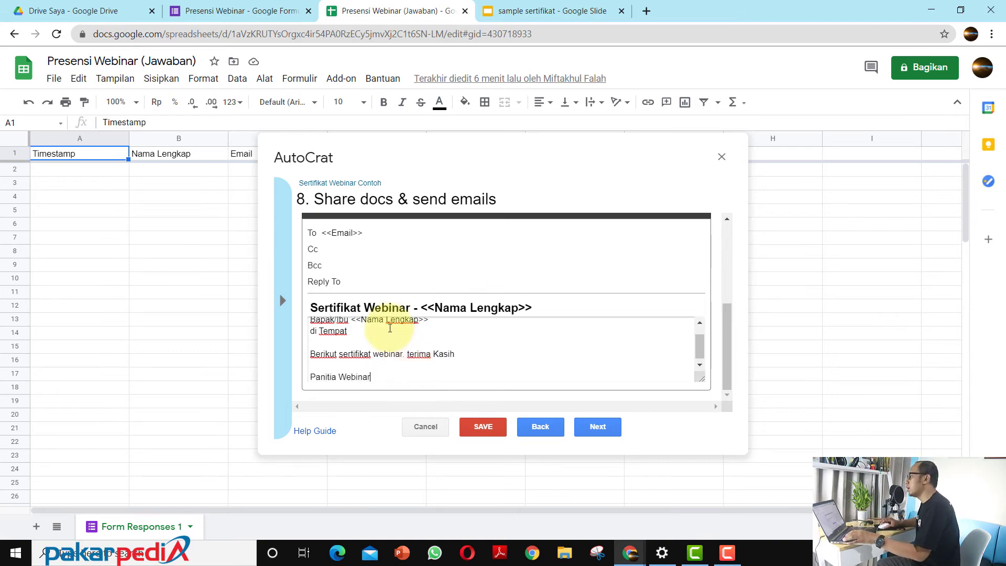
scroll(390, 328, up, 2)
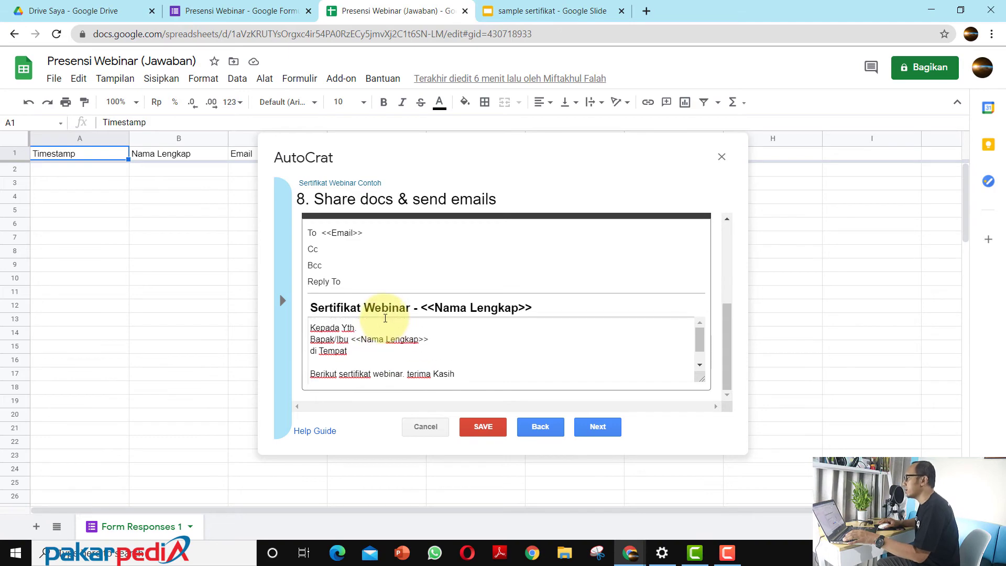
Step: Continue to the job triggers, set Run on form trigger to Yes with triggers enabled for the project, and save the job
click(606, 427)
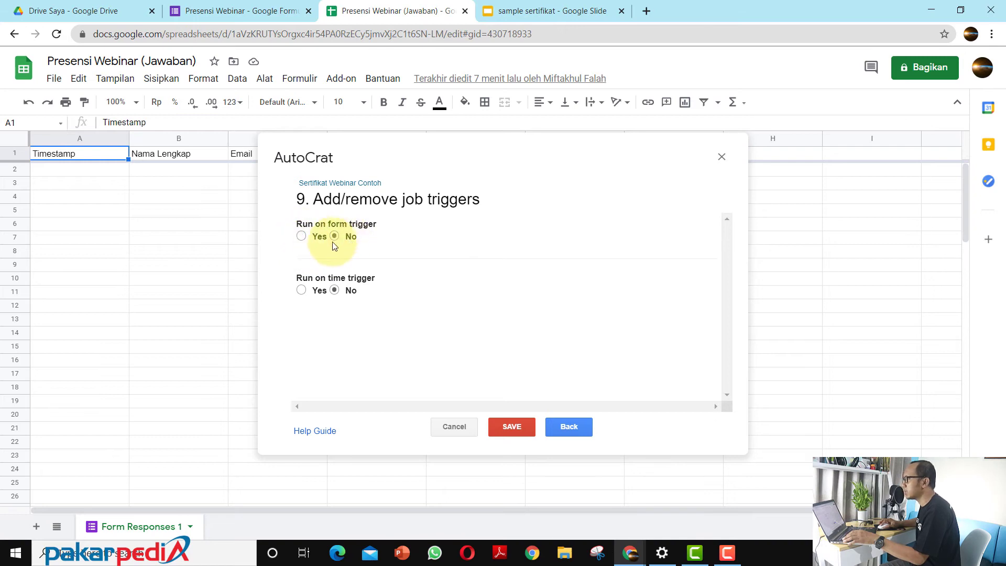
click(301, 237)
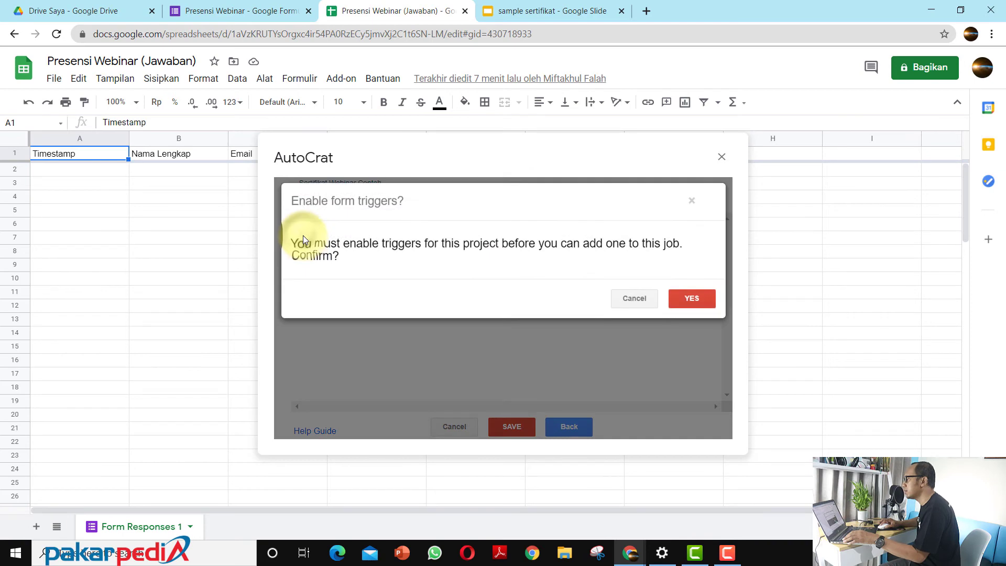
click(688, 300)
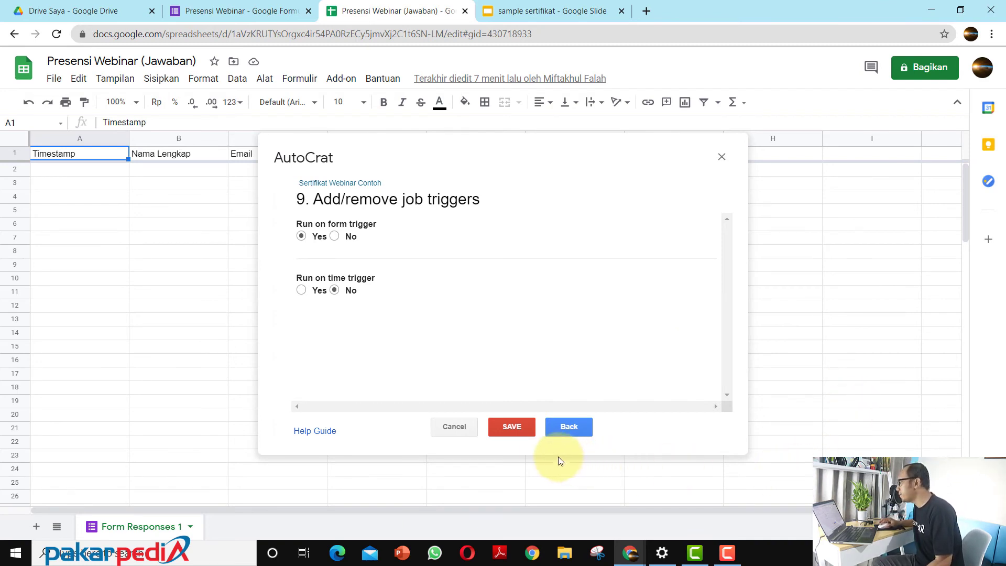
click(517, 426)
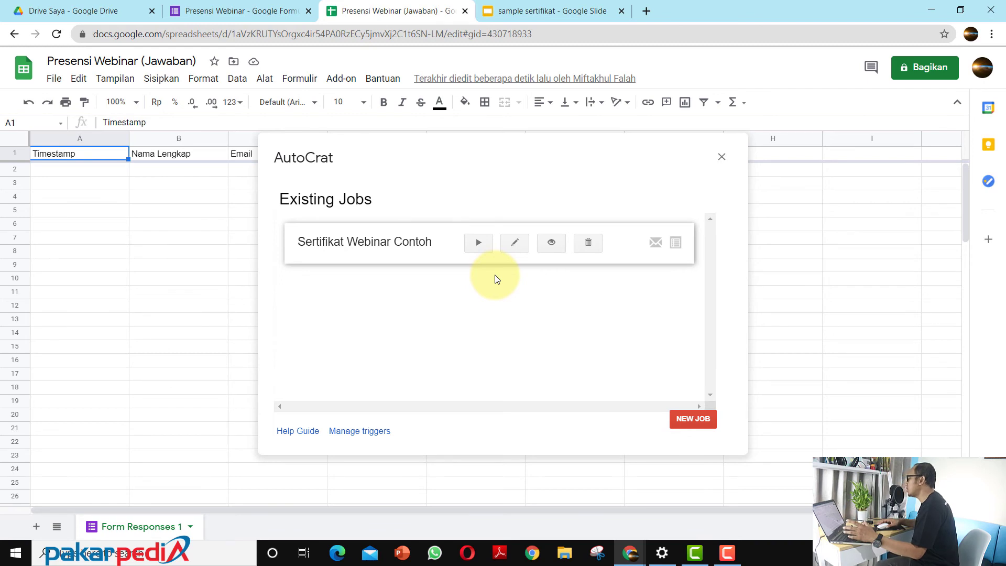
Step: Preview the Sertifikat Webinar Contoh job's trigger and email settings, and close AutoCrat
click(551, 244)
scroll(532, 309, down, 3)
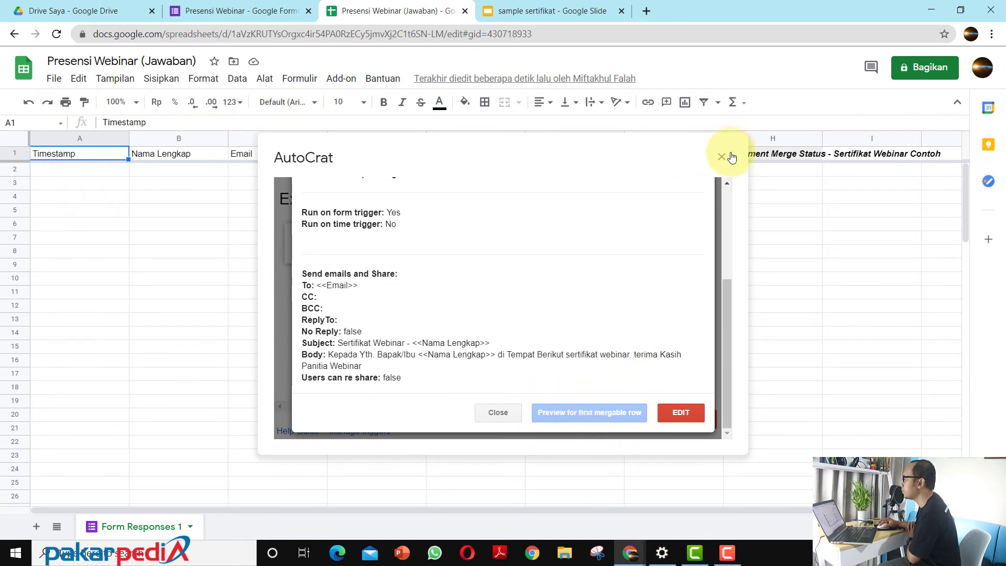
click(722, 158)
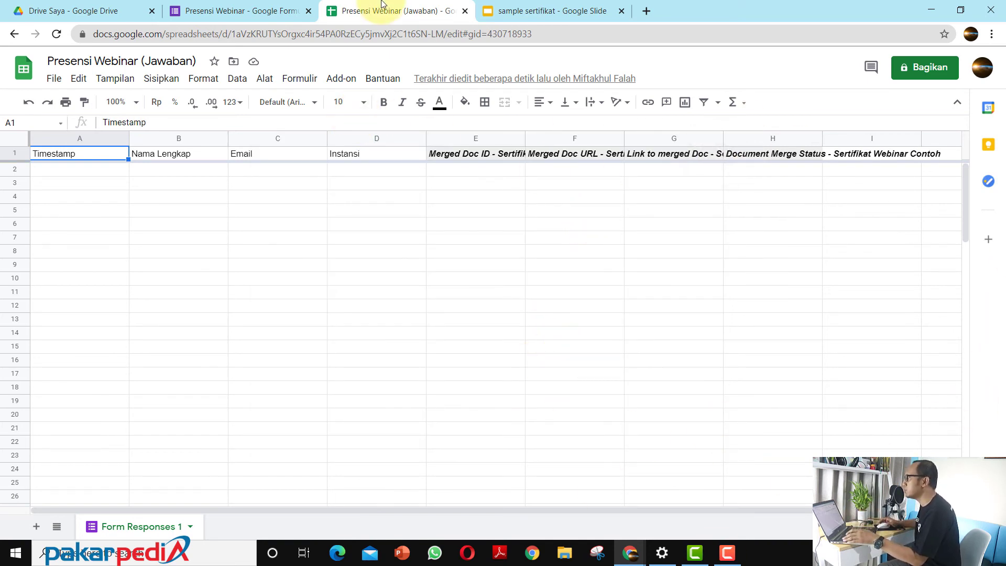
Step: Switch to the Presensi Webinar form and generate its share link with the shortened URL option enabled
click(225, 9)
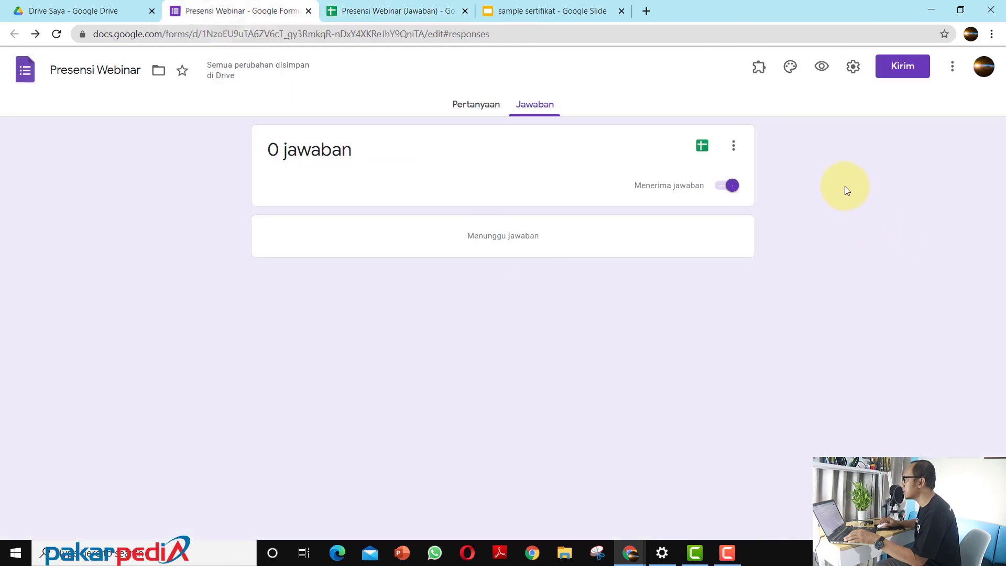
click(900, 68)
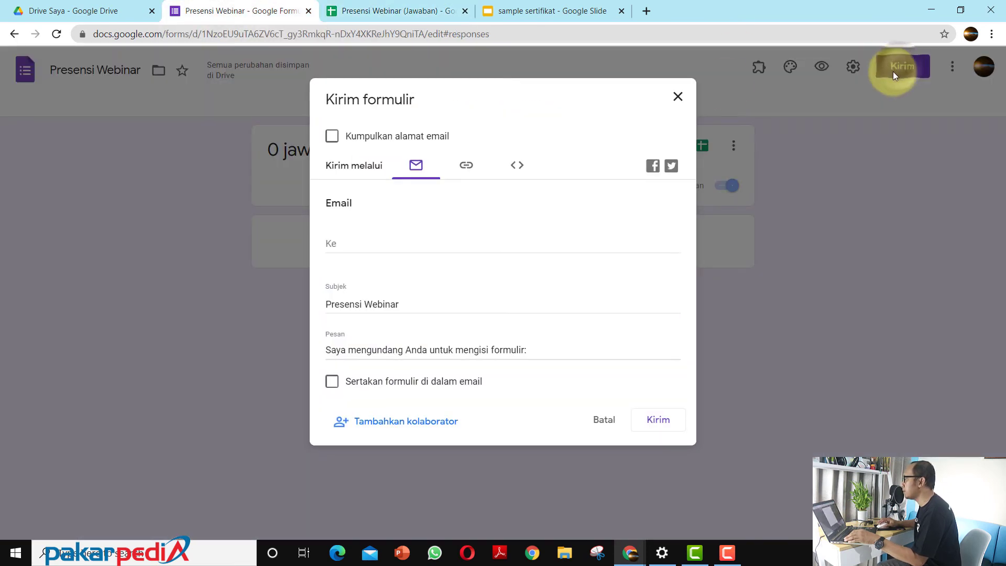
click(466, 165)
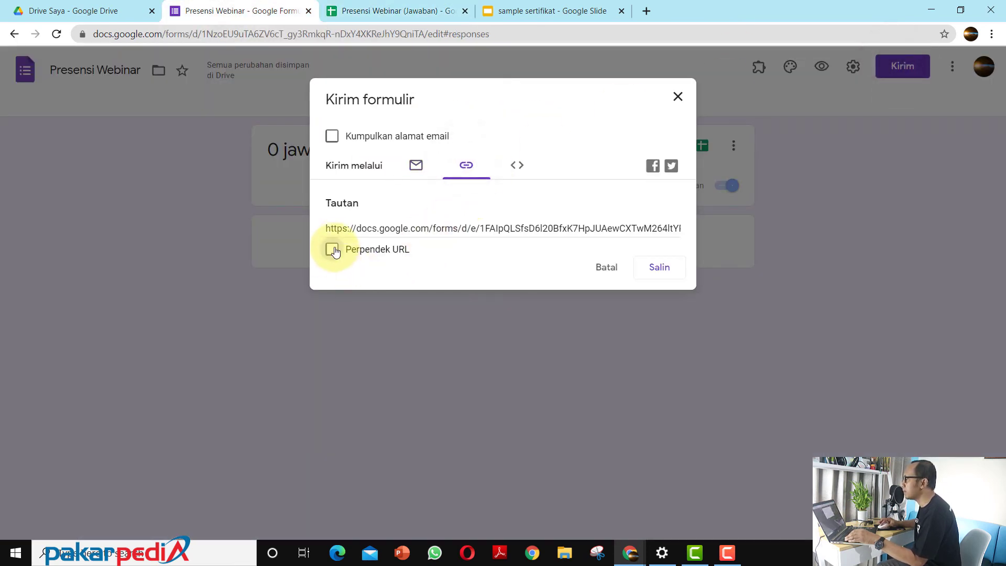
click(332, 250)
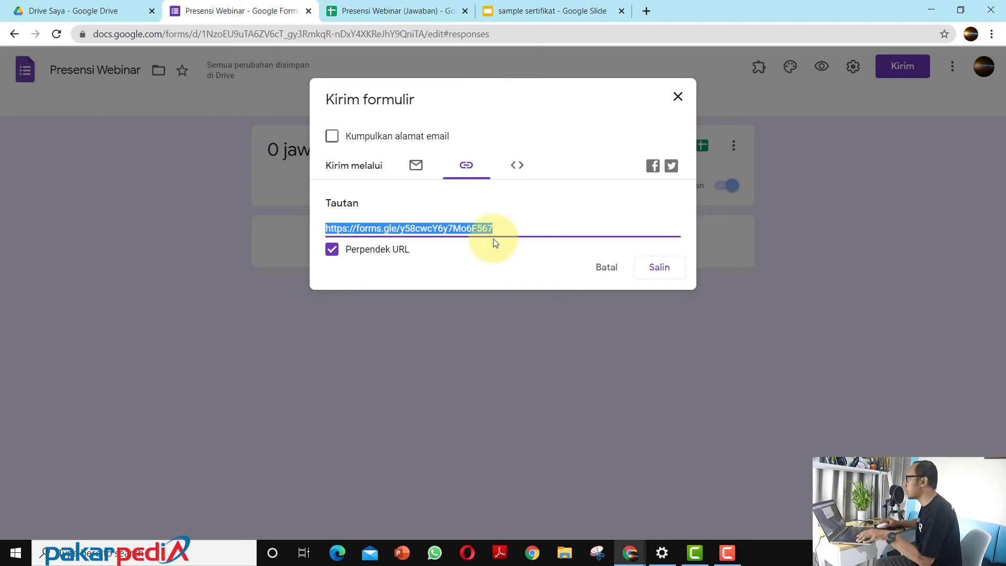
Step: Open the form in an incognito window and submit a test response with full name, email address and institution "Pakarpedia Edu"
click(991, 34)
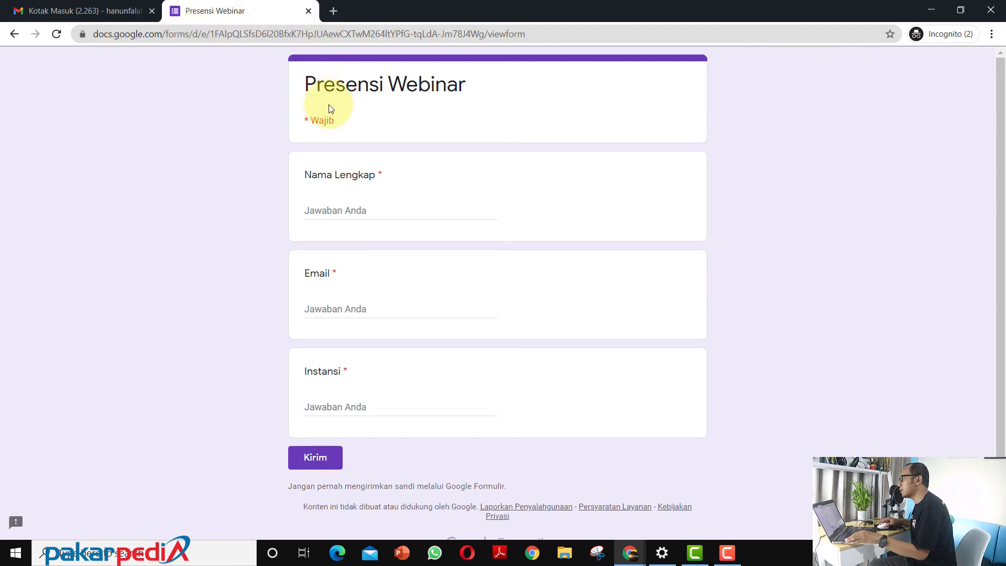
click(333, 210)
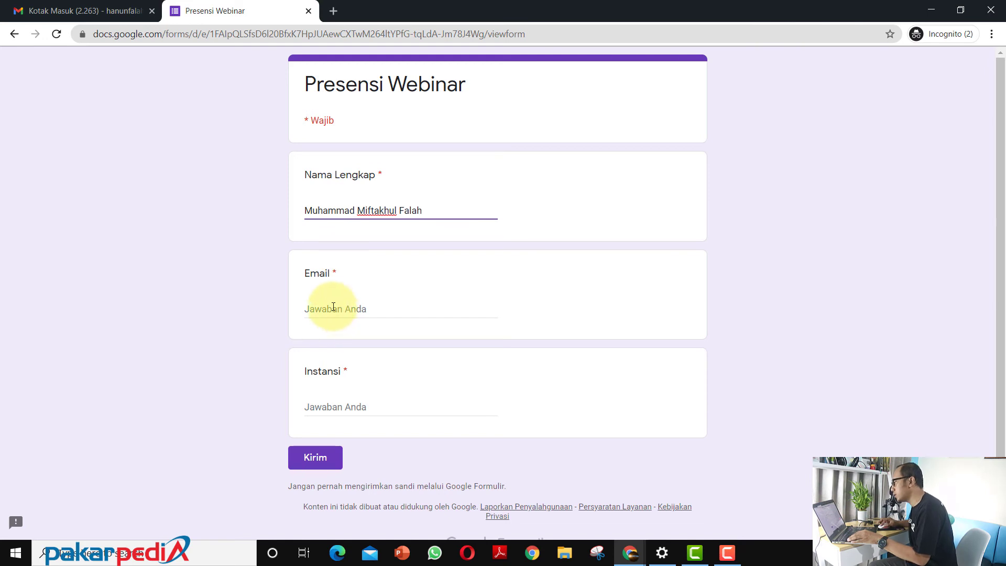
click(333, 307)
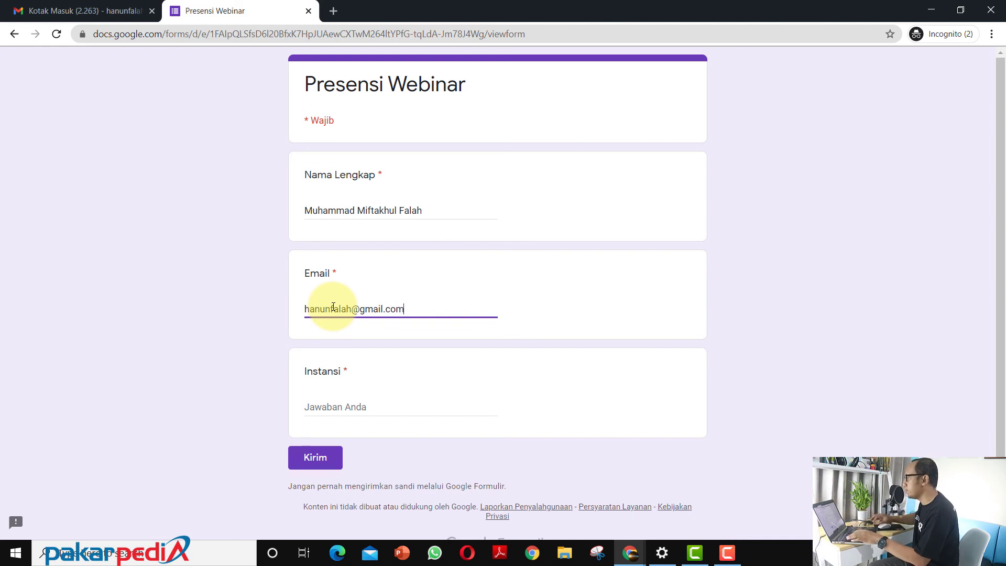
click(324, 406)
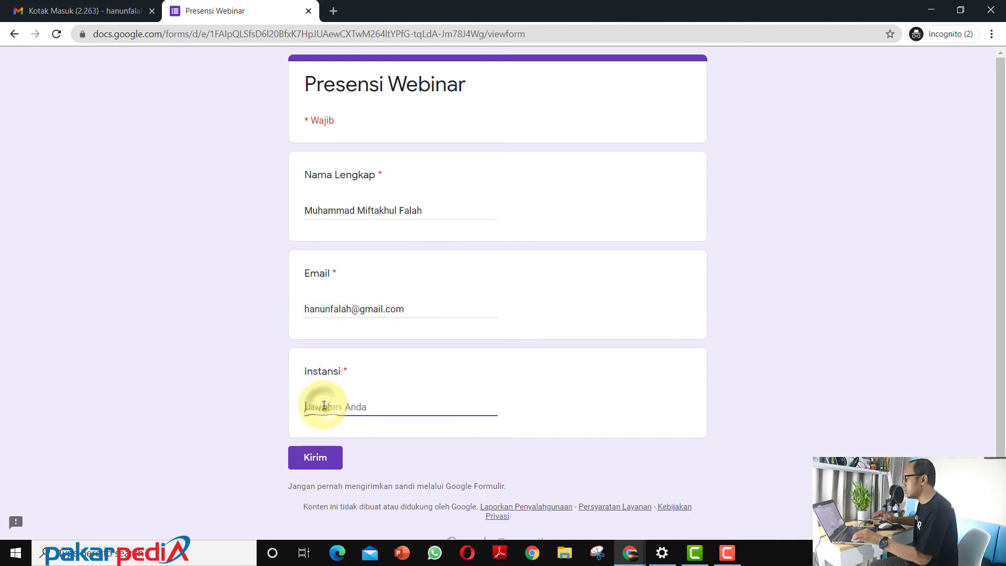
text(Pakarpedia Edu)
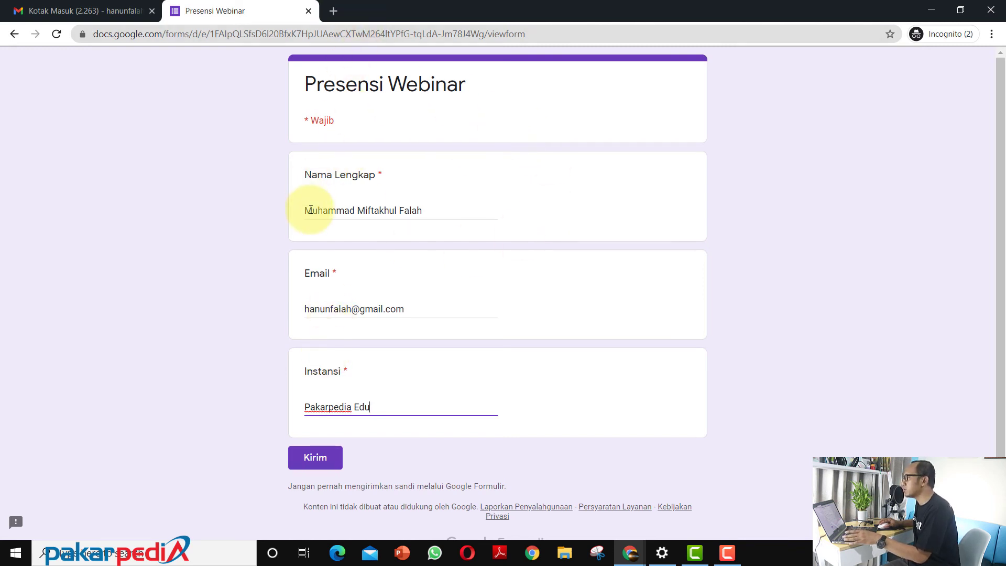
click(320, 463)
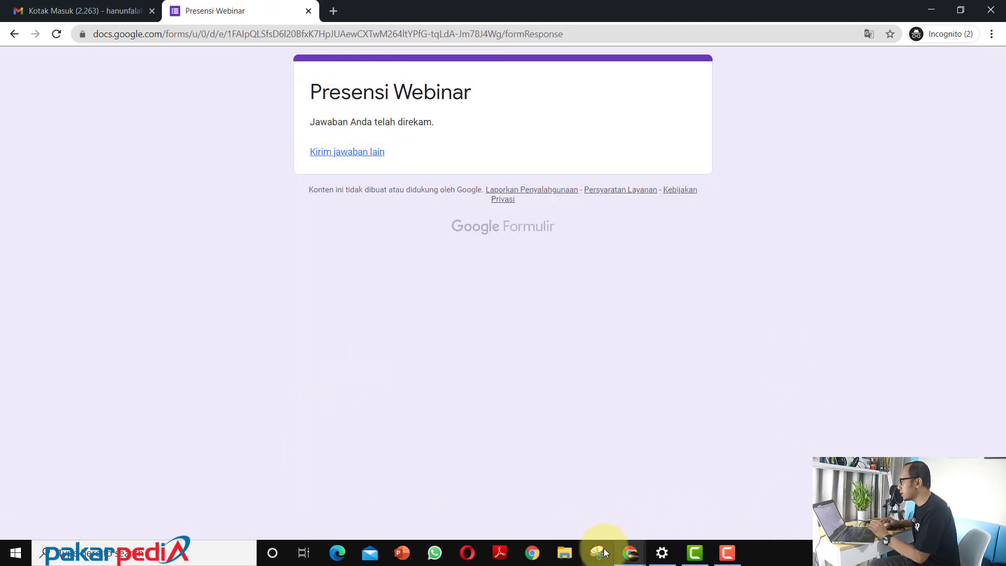
Step: Return to the Presensi Webinar (Jawaban) spreadsheet and review the new response row with its document merge columns
click(632, 547)
click(506, 503)
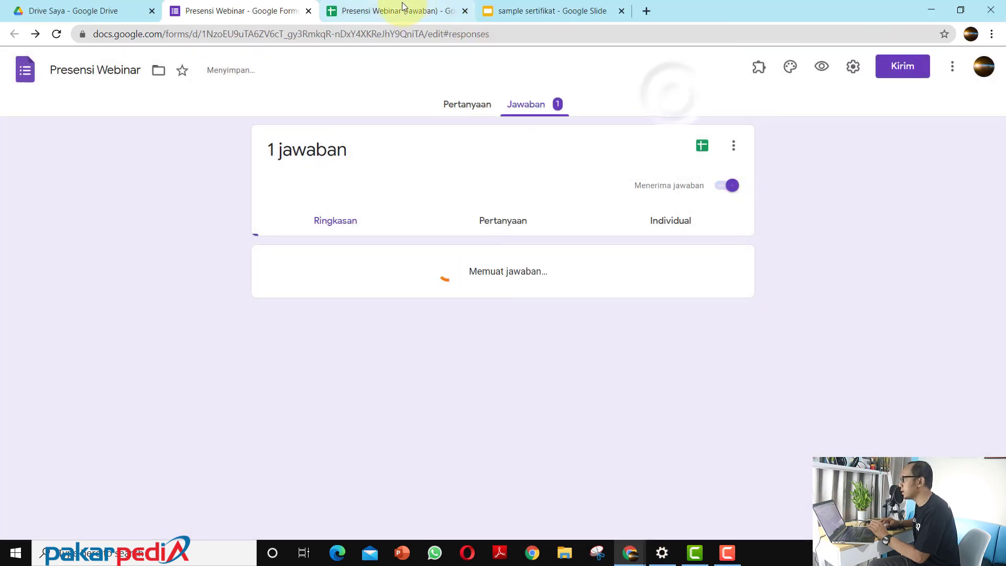
click(401, 2)
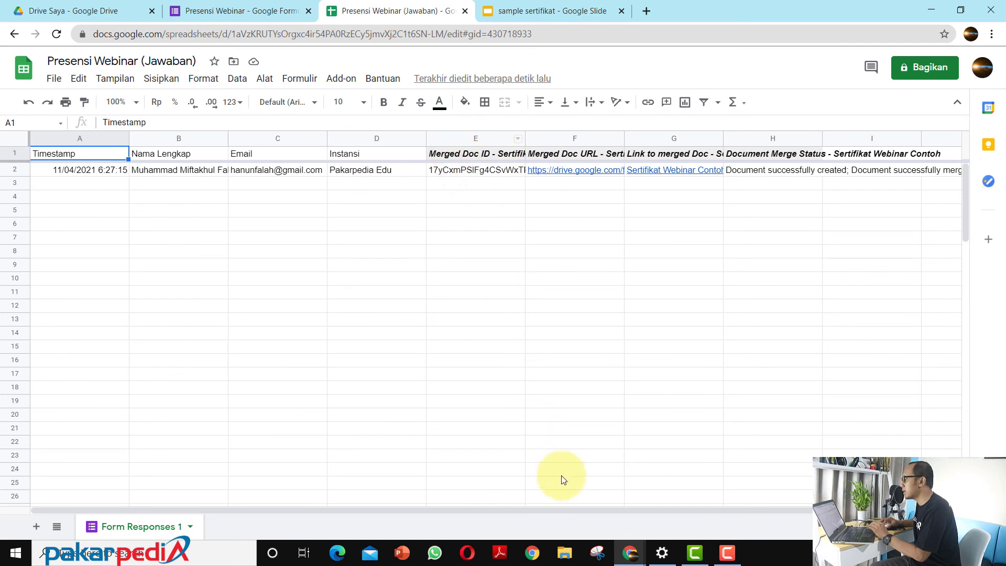
drag(496, 508, 620, 515)
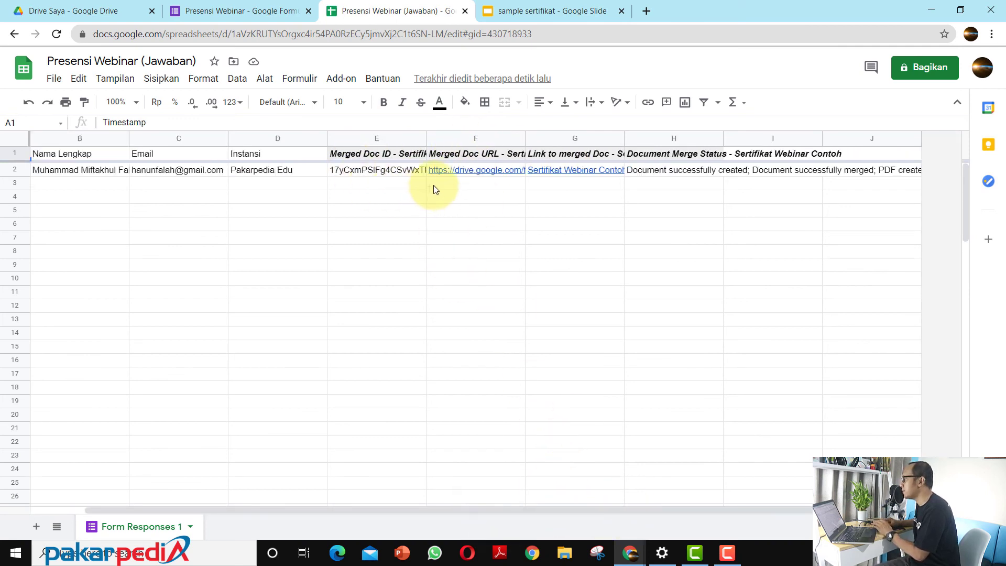
Step: Open the generated PDF certificate from the merged document link and check the participant's name and institution on it
mouse_move(549, 174)
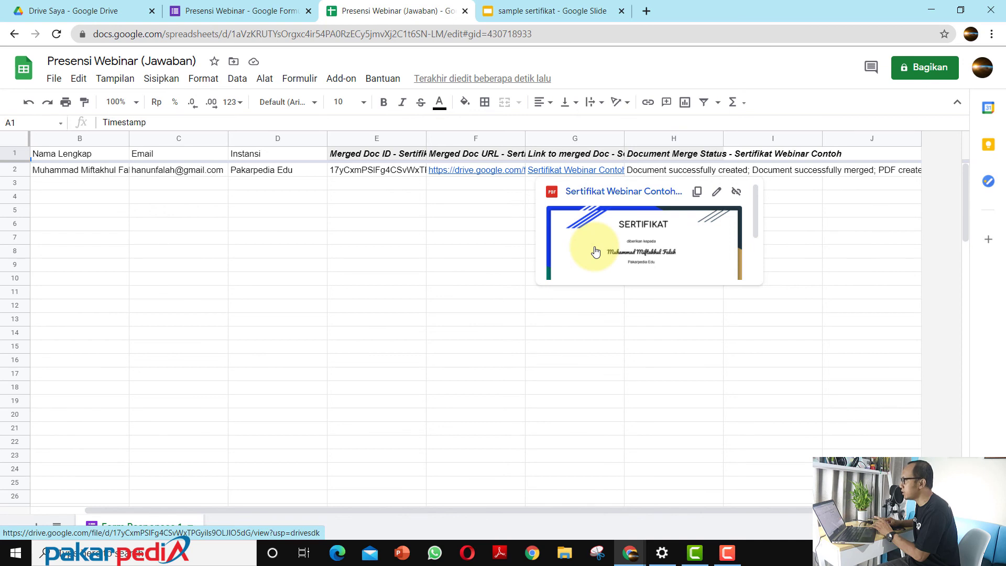
click(596, 251)
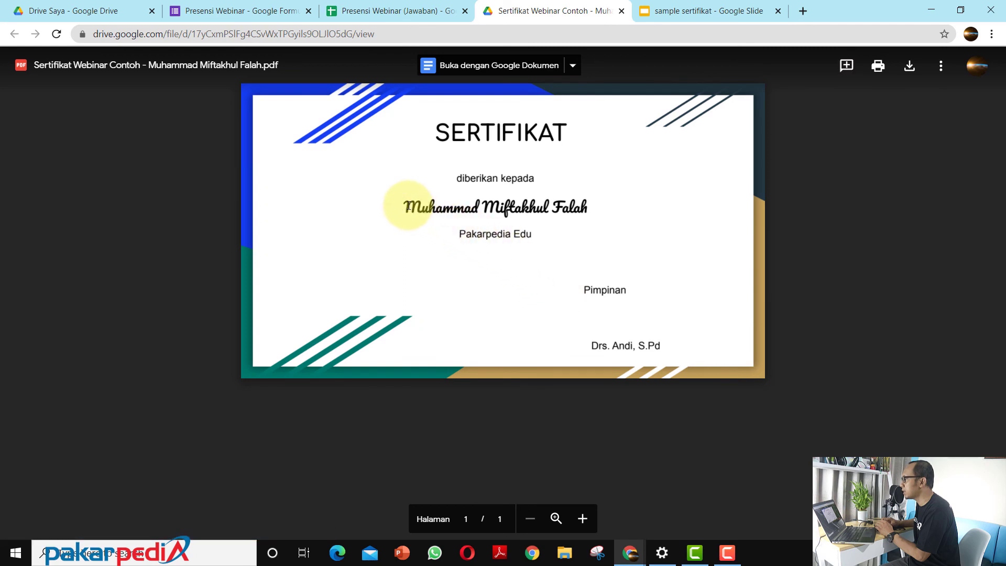
drag(408, 205, 587, 208)
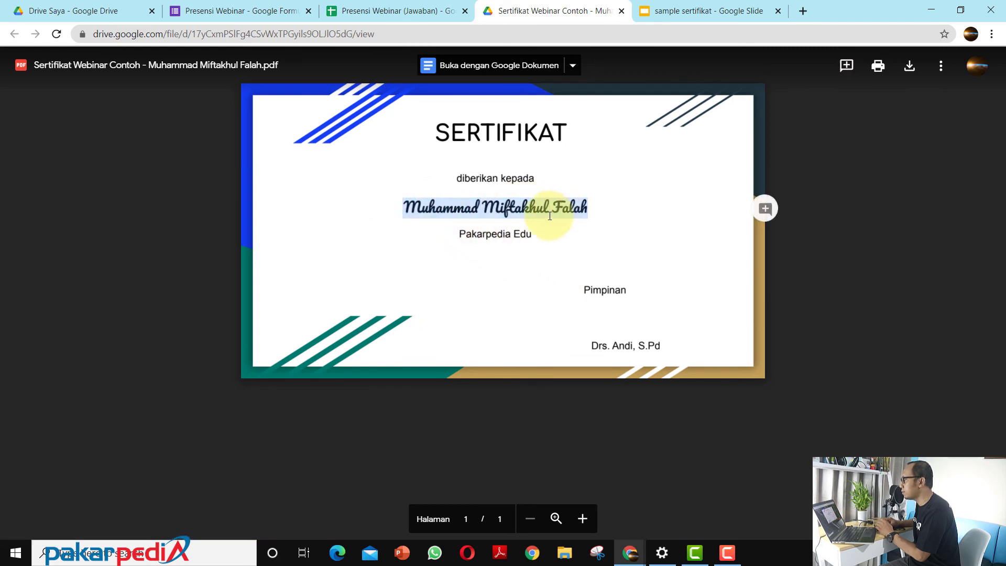
click(460, 235)
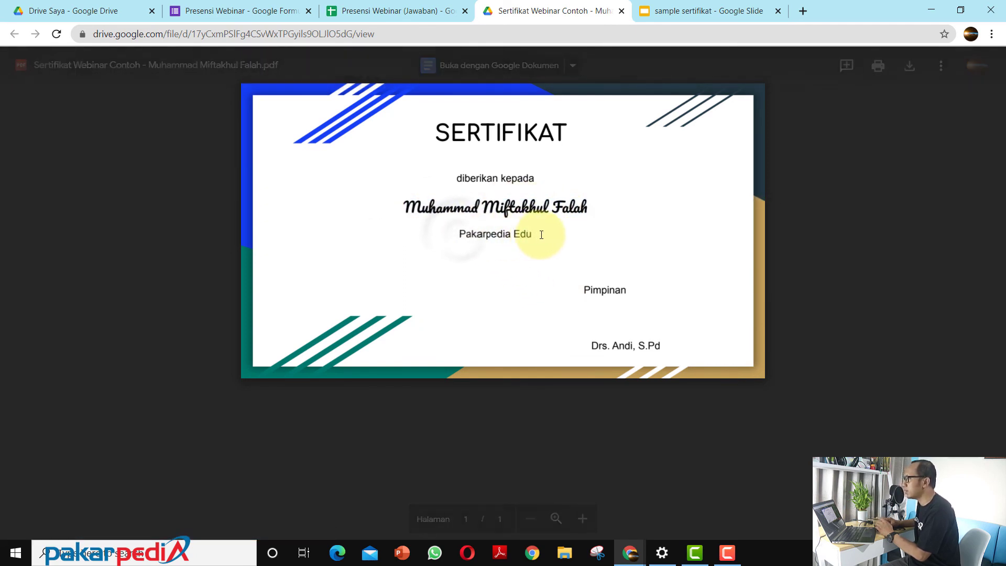
Step: Switch to Gmail in the incognito window and check the participant's name in the certificate email's subject and greeting
key(alt+Tab)
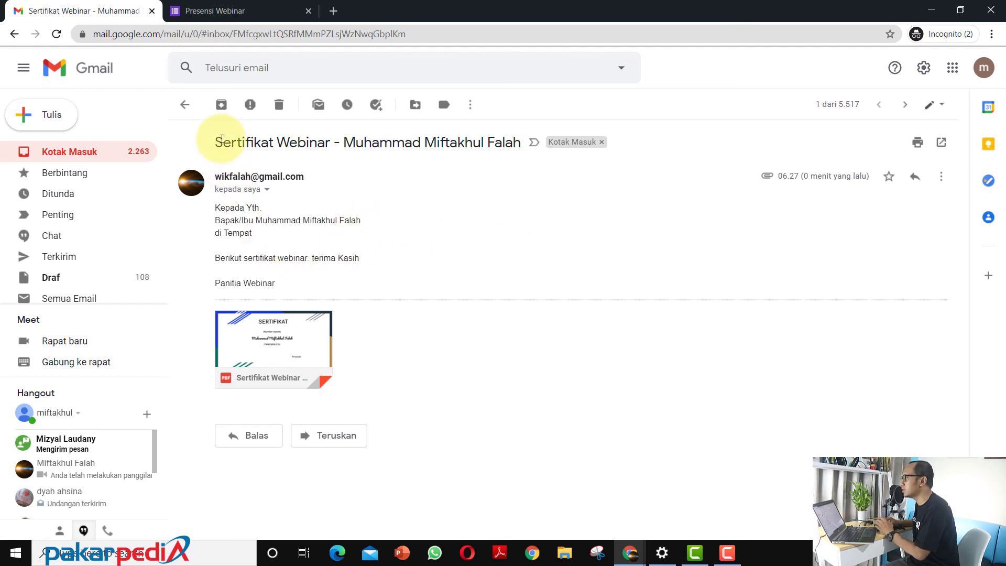
drag(347, 142, 512, 142)
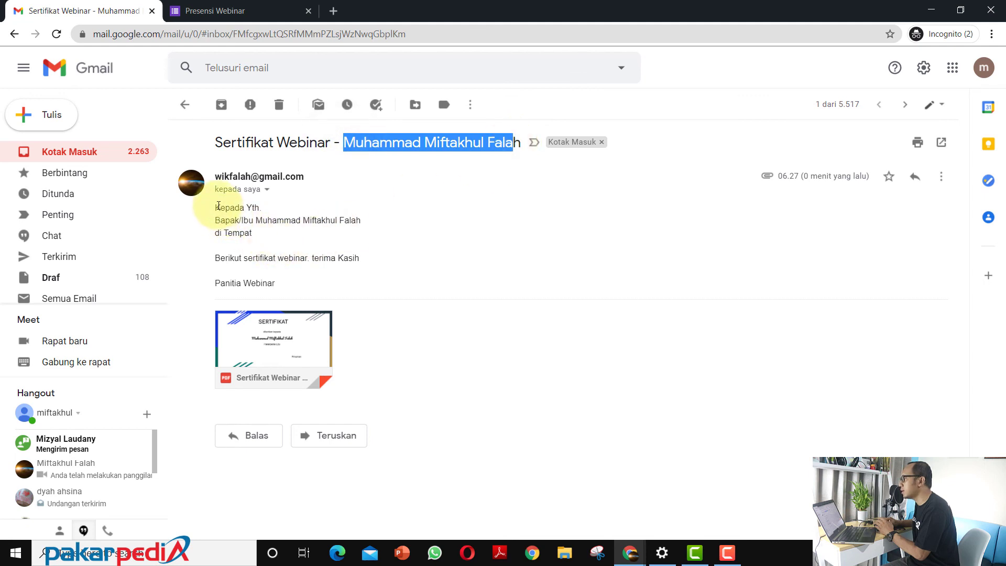
drag(217, 207, 369, 225)
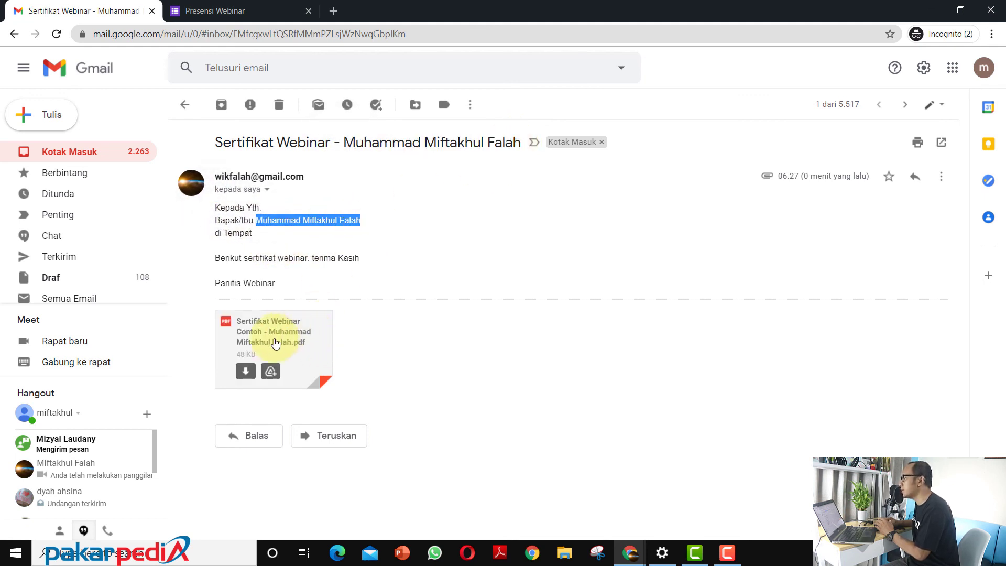